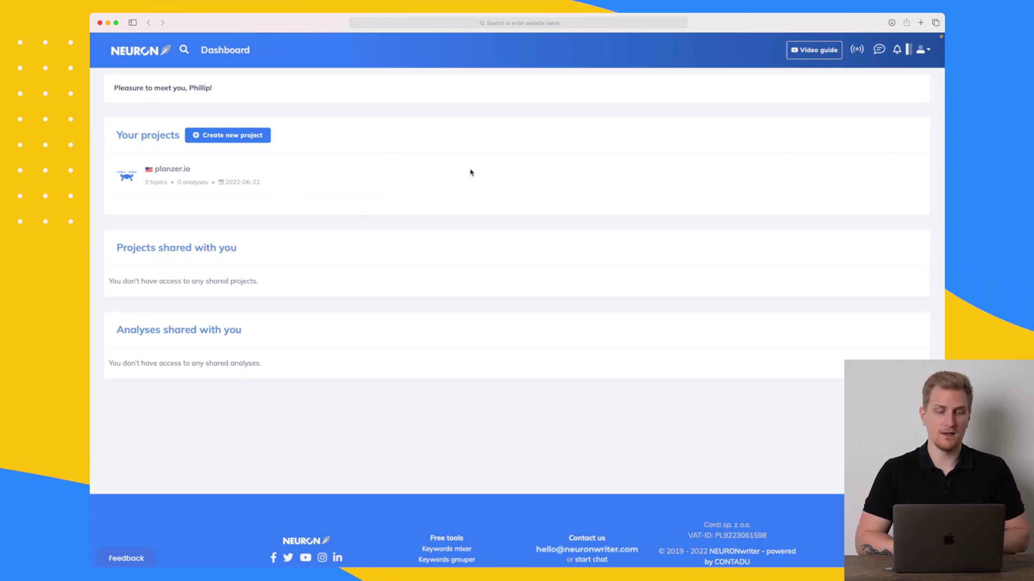
Step: Open the planzer.io project and start a new content analysis for "how do i plan my week?" with the United States search engine in English
{"action": "left_click", "coordinate": [171, 172]}
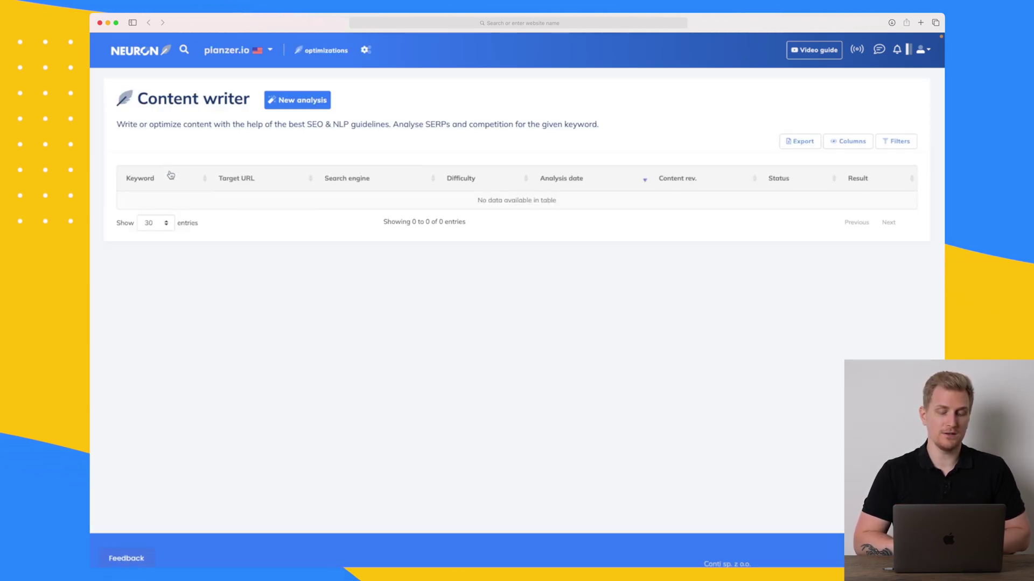
{"action": "left_click", "coordinate": [314, 102]}
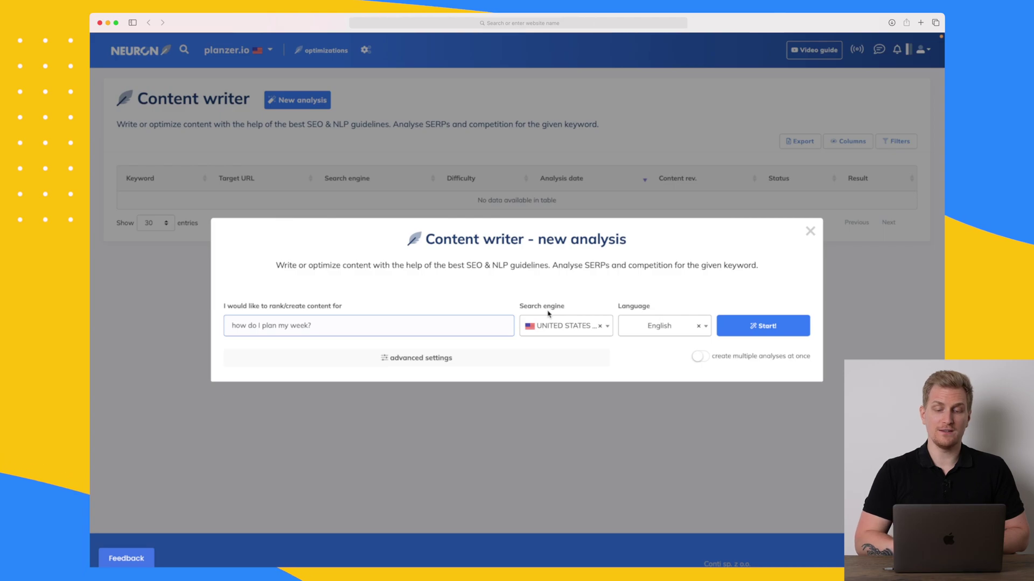
{"action": "left_click", "coordinate": [731, 320]}
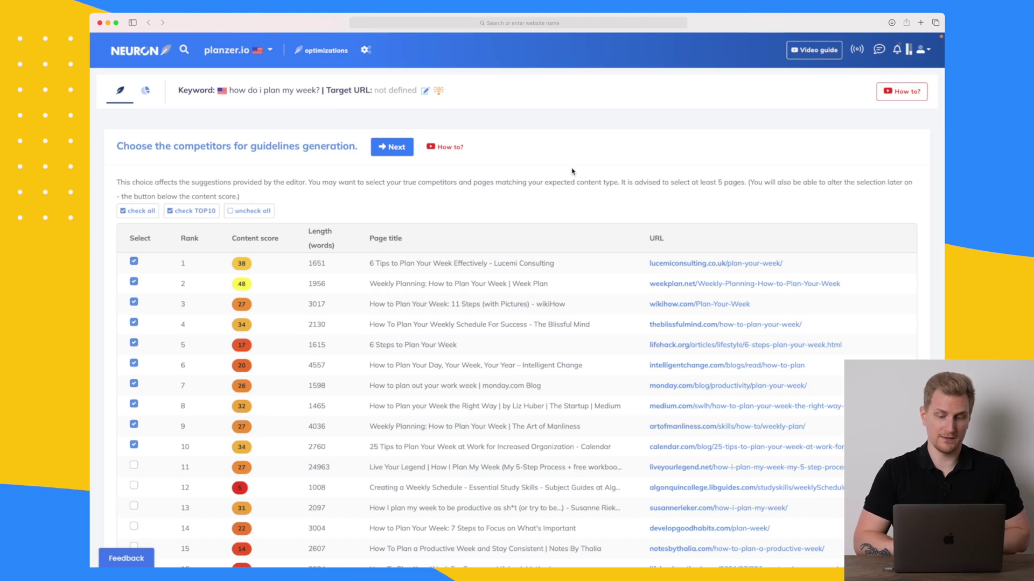
Step: Review the ranked competitor pages and continue to the editor with the top 10 selected for guidelines generation
{"action": "scroll", "coordinate": [572, 171], "scroll_direction": "down", "scroll_amount": 5}
{"action": "scroll", "coordinate": [571, 171], "scroll_direction": "down", "scroll_amount": 8}
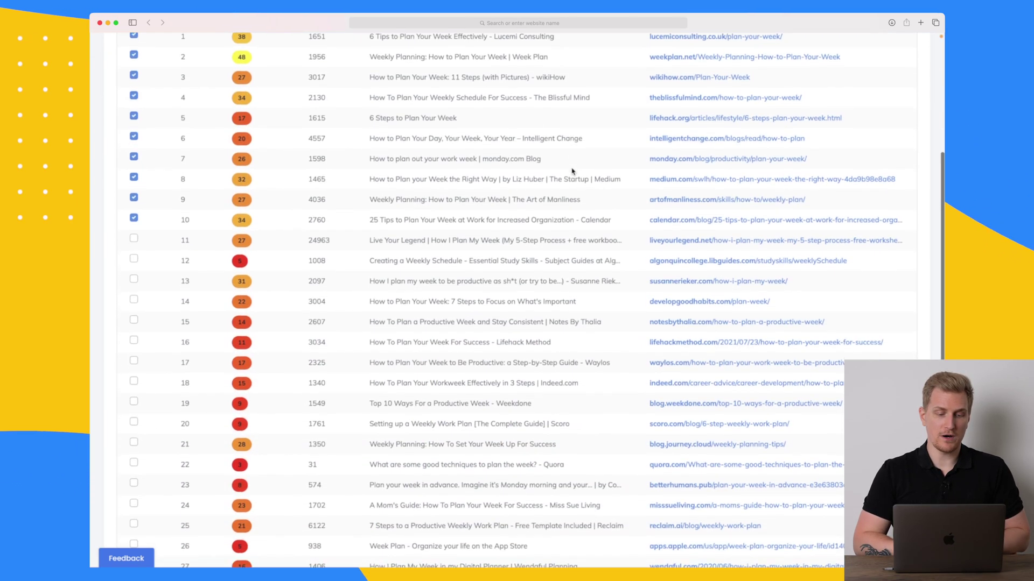
{"action": "scroll", "coordinate": [571, 172], "scroll_direction": "up", "scroll_amount": 13}
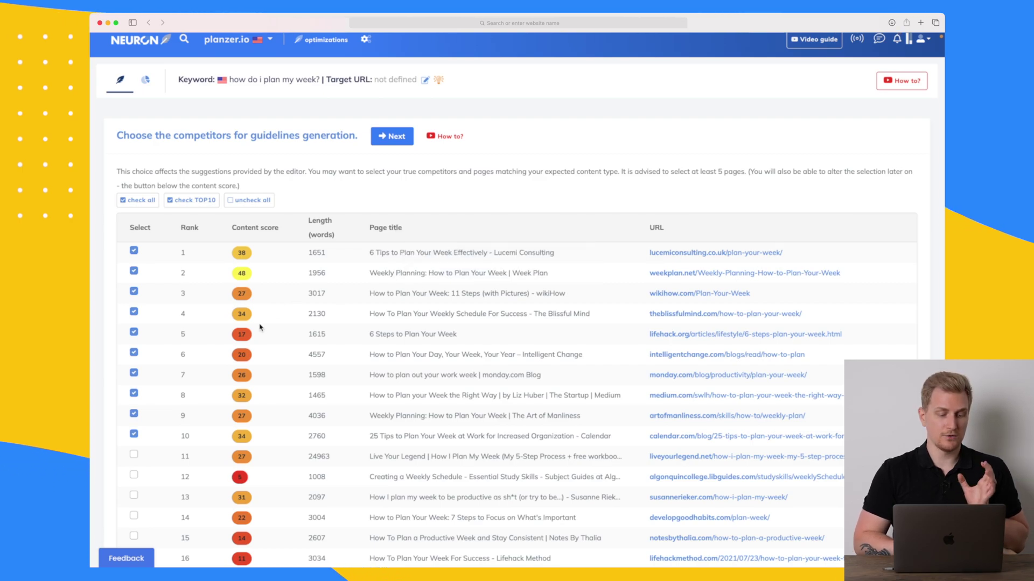
{"action": "scroll", "coordinate": [259, 326], "scroll_direction": "down", "scroll_amount": 10}
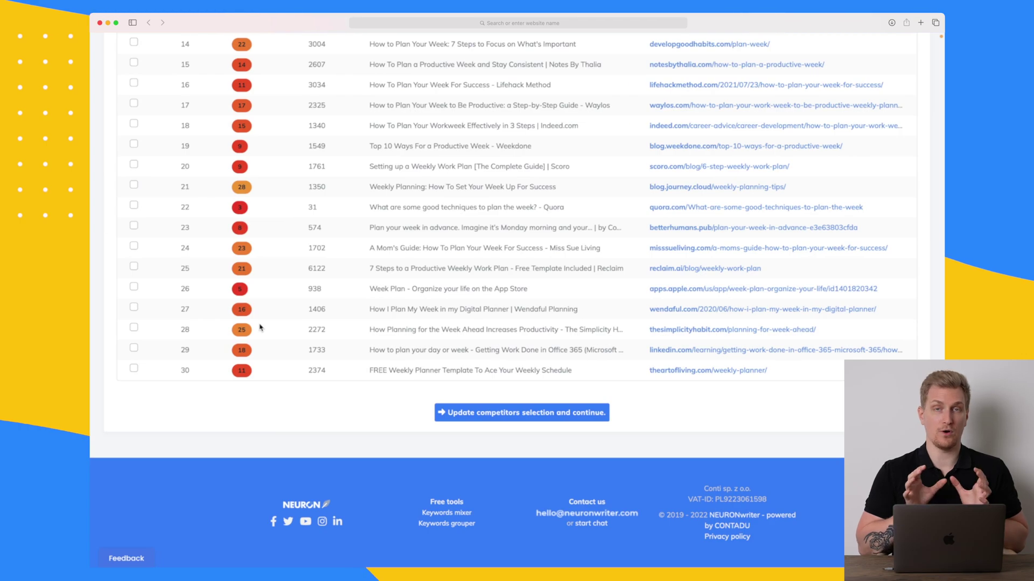
{"action": "scroll", "coordinate": [259, 327], "scroll_direction": "up", "scroll_amount": 6}
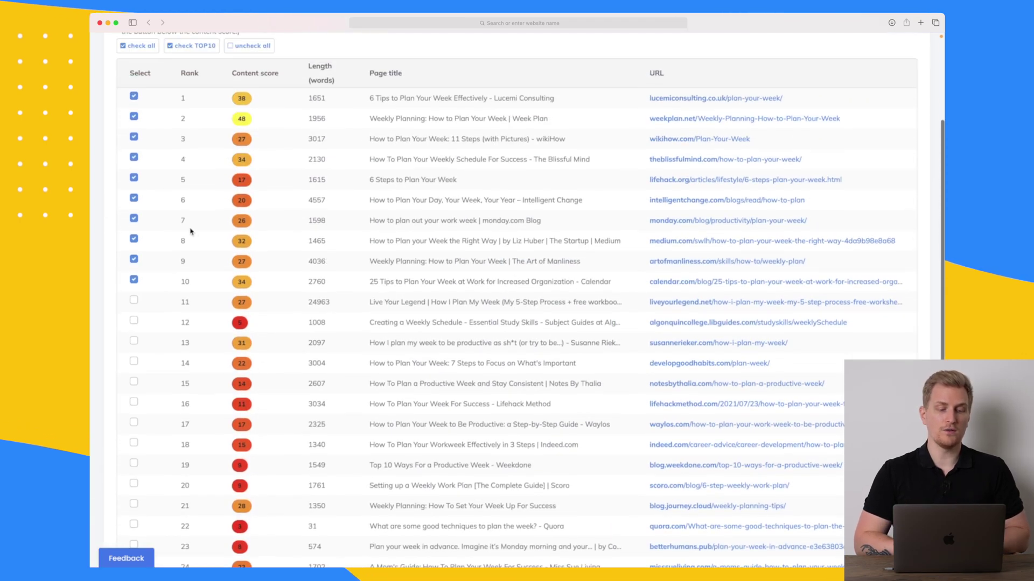
{"action": "scroll", "coordinate": [190, 231], "scroll_direction": "up", "scroll_amount": 3}
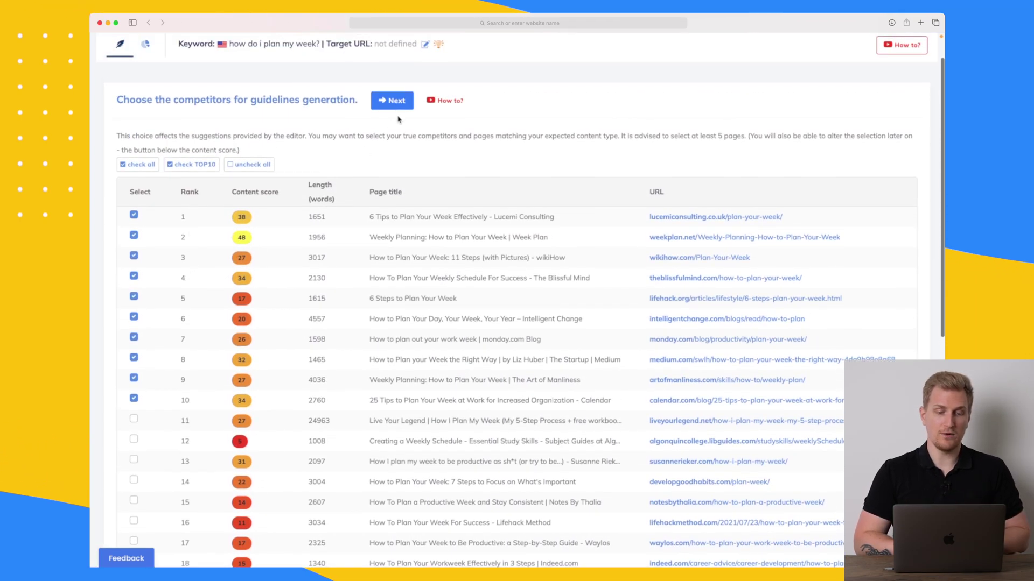
{"action": "left_click", "coordinate": [396, 102]}
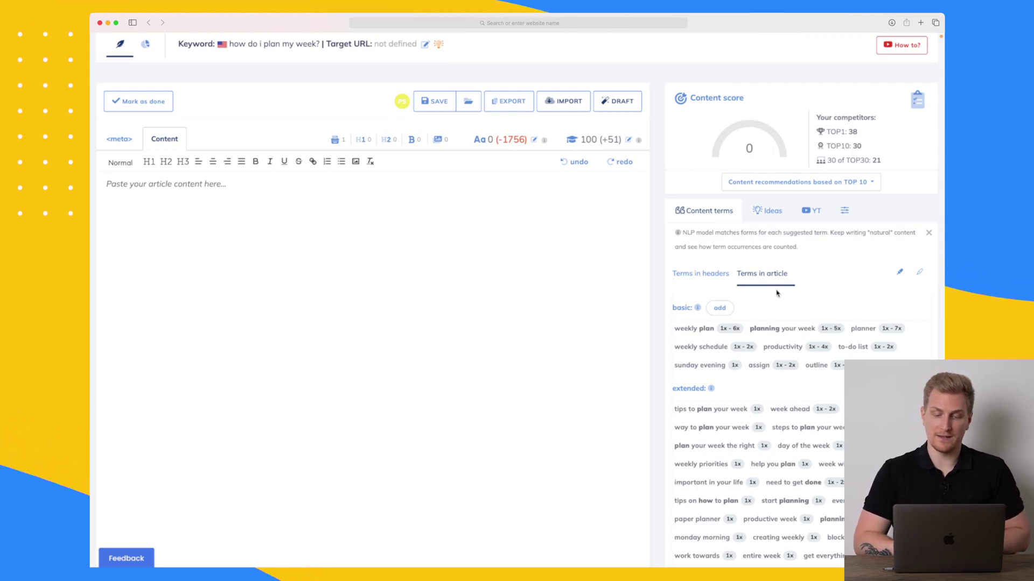
Step: Look through the suggested header terms, content ideas, YouTube ideas and term display settings beside the empty article
{"action": "scroll", "coordinate": [781, 307], "scroll_direction": "down", "scroll_amount": 1}
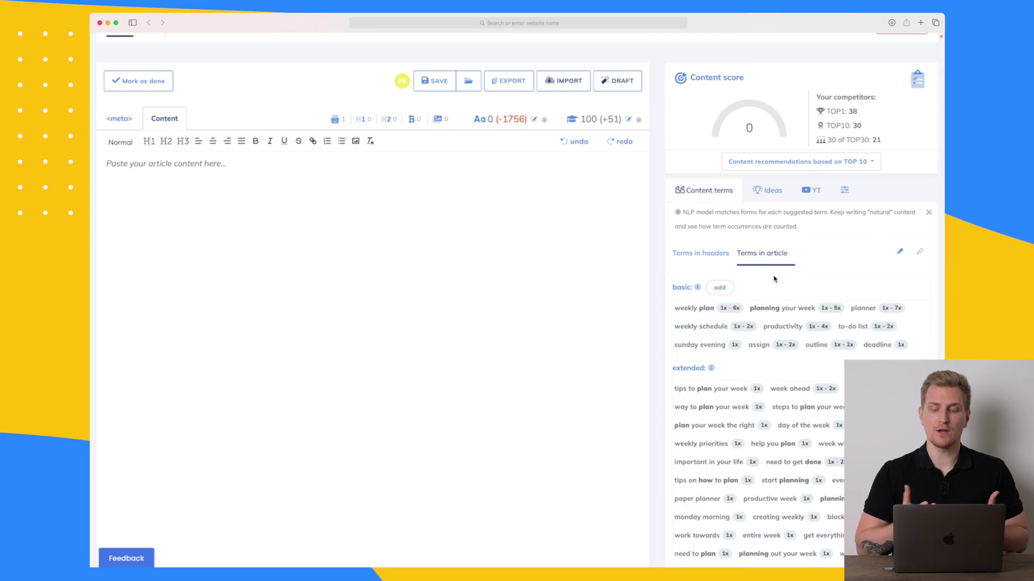
{"action": "left_click", "coordinate": [716, 259]}
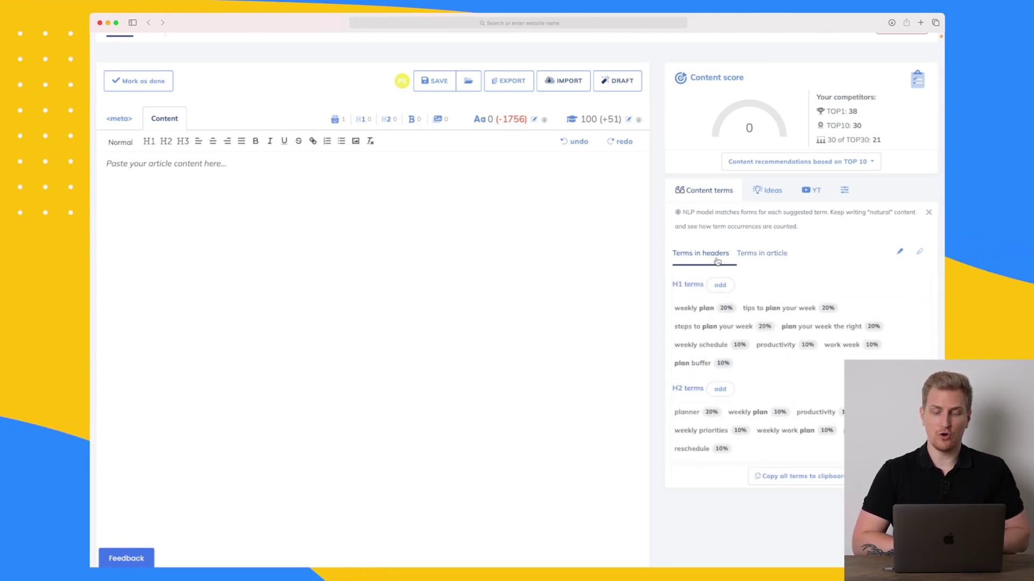
{"action": "left_click", "coordinate": [769, 191]}
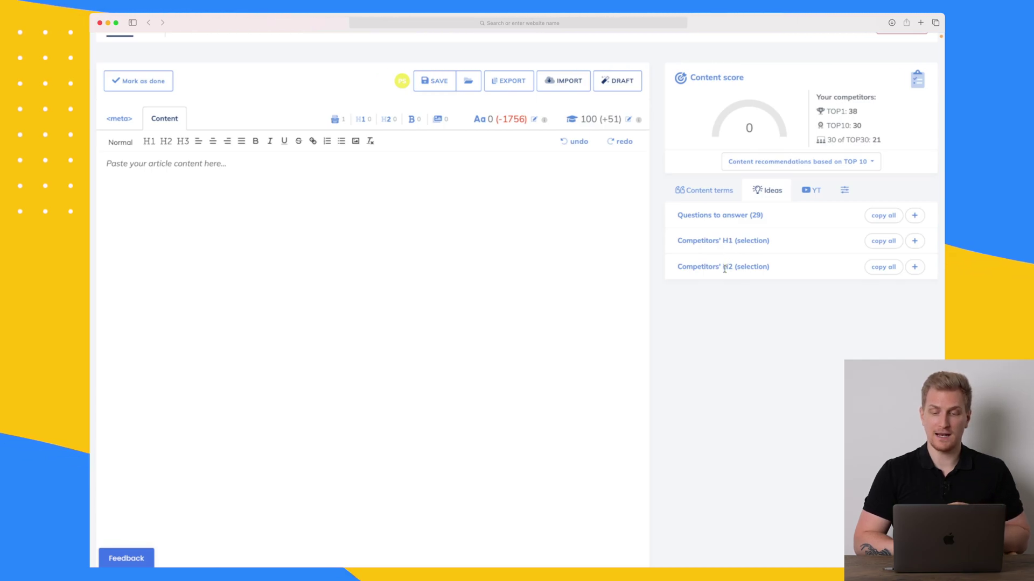
{"action": "left_click", "coordinate": [815, 195]}
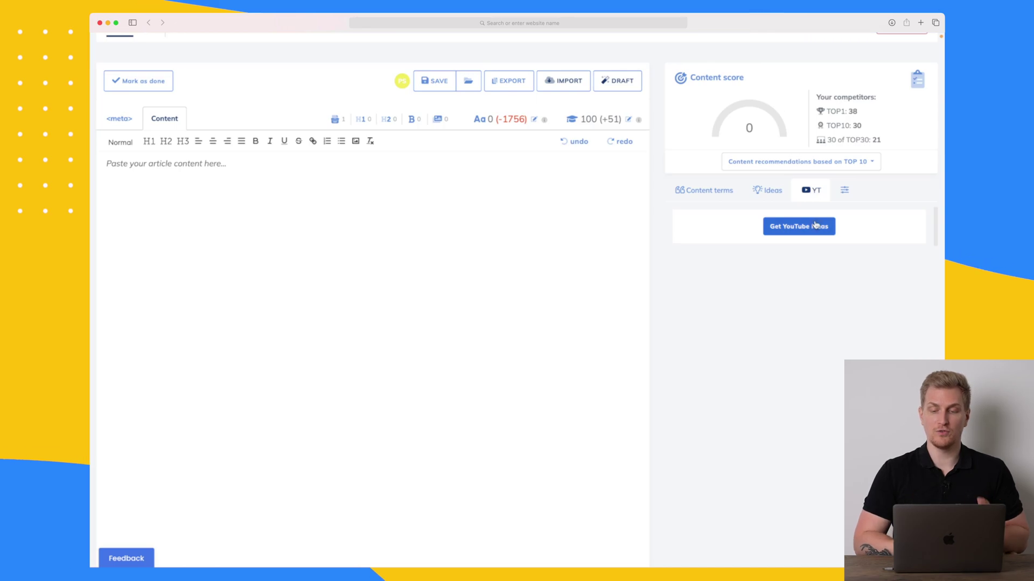
{"action": "left_click", "coordinate": [845, 191]}
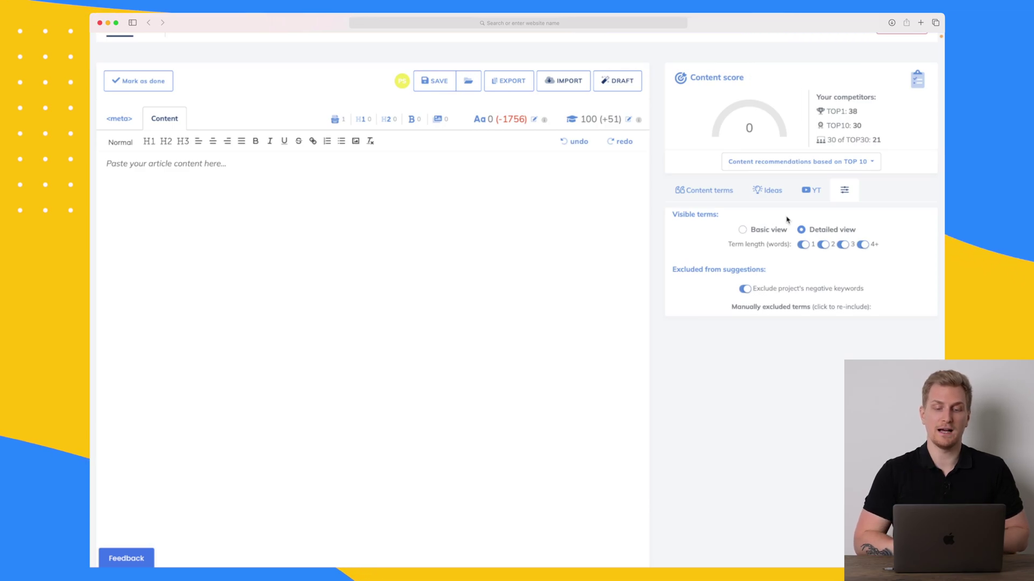
{"action": "left_click", "coordinate": [337, 189]}
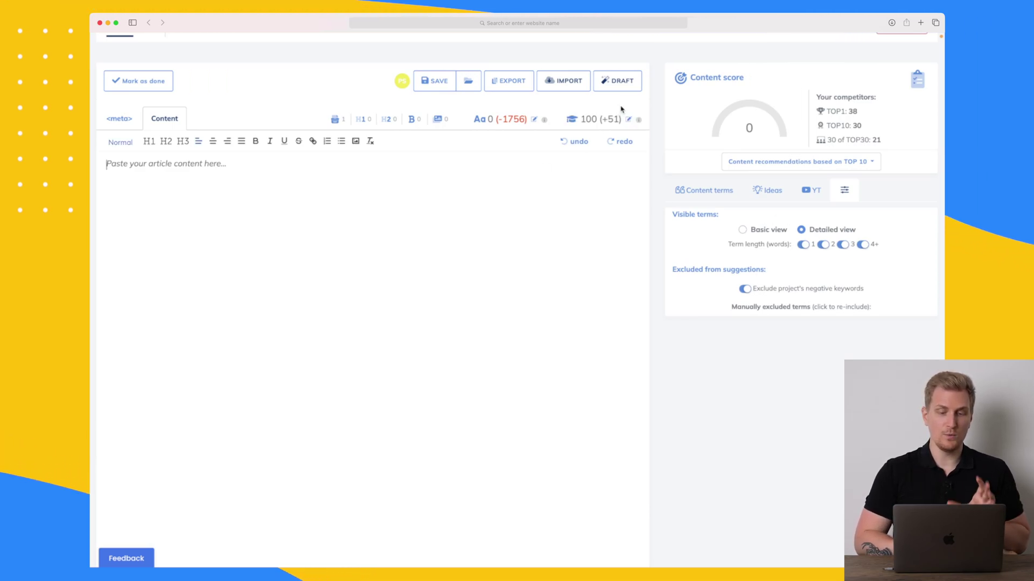
Step: Start a content draft and add the header sections "What is a weekly schedule?" and "What is weekly planning?" to its layout
{"action": "left_click", "coordinate": [612, 90]}
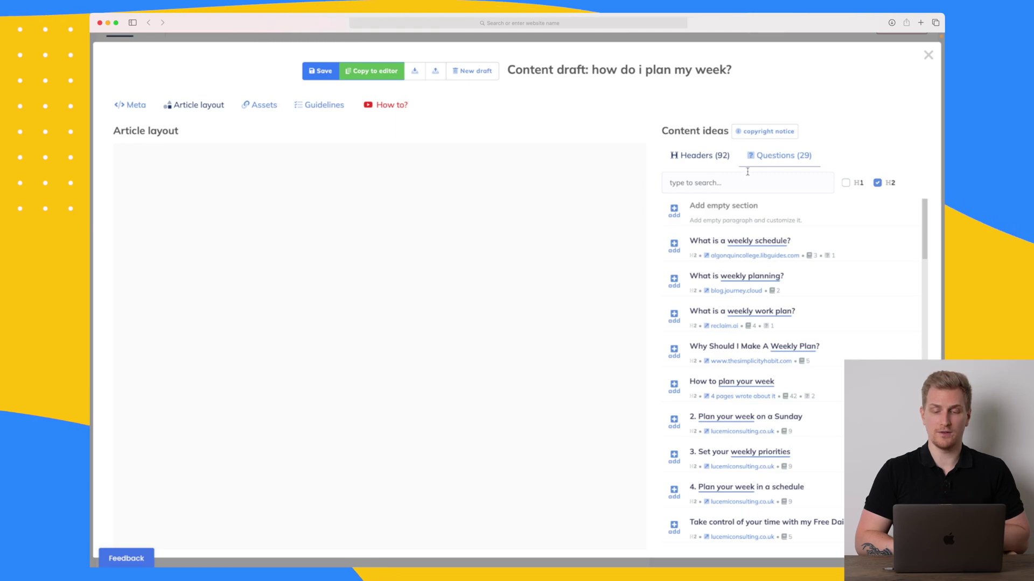
{"action": "left_click", "coordinate": [678, 246]}
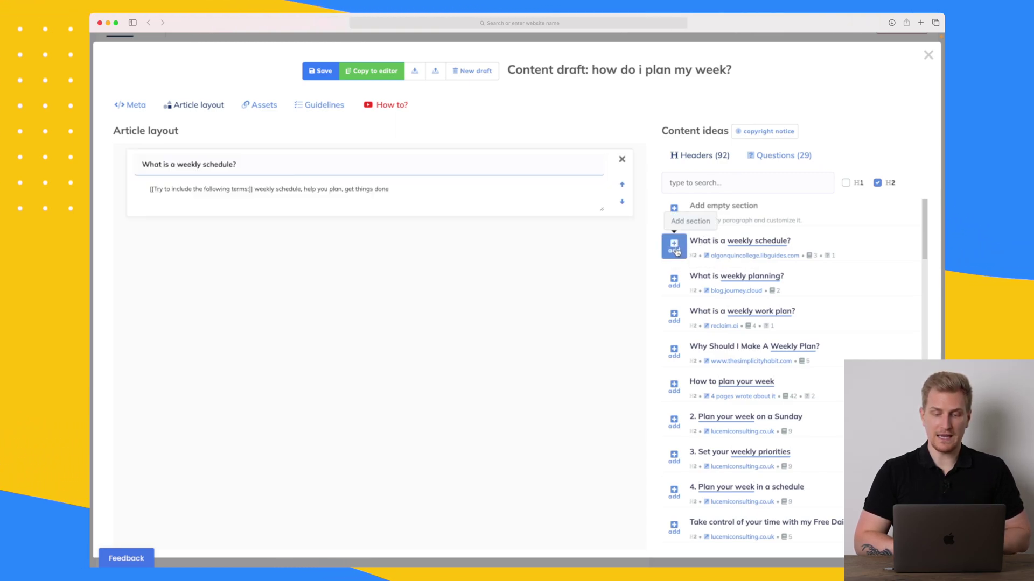
{"action": "left_click", "coordinate": [676, 291]}
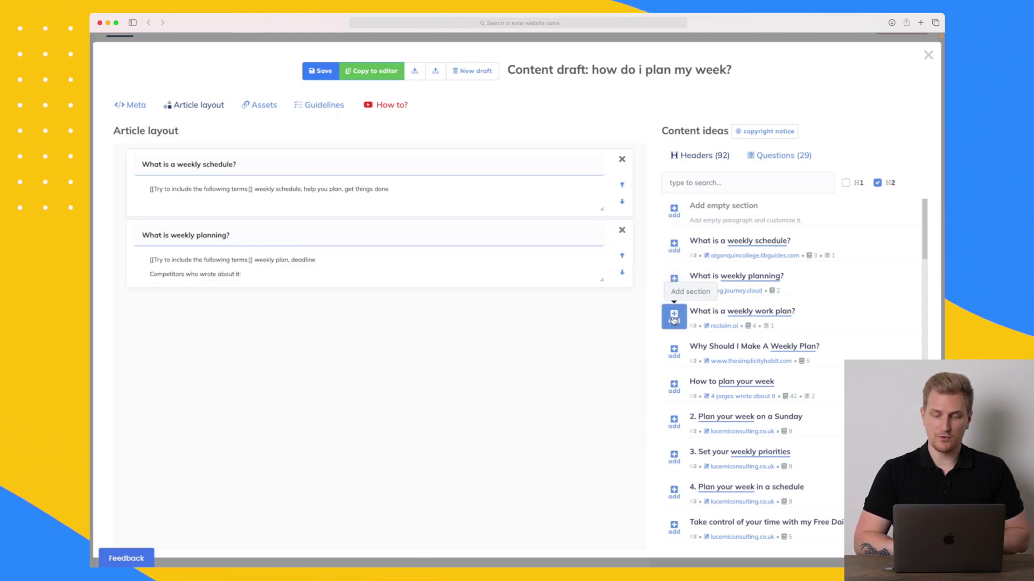
Step: Add the header sections "2. Plan your week on a Sunday", "3. Set your weekly priorities" and "4. Plan your week in a schedule" to the layout
{"action": "scroll", "coordinate": [674, 307], "scroll_direction": "down", "scroll_amount": 3}
{"action": "scroll", "coordinate": [673, 321], "scroll_direction": "down", "scroll_amount": 1}
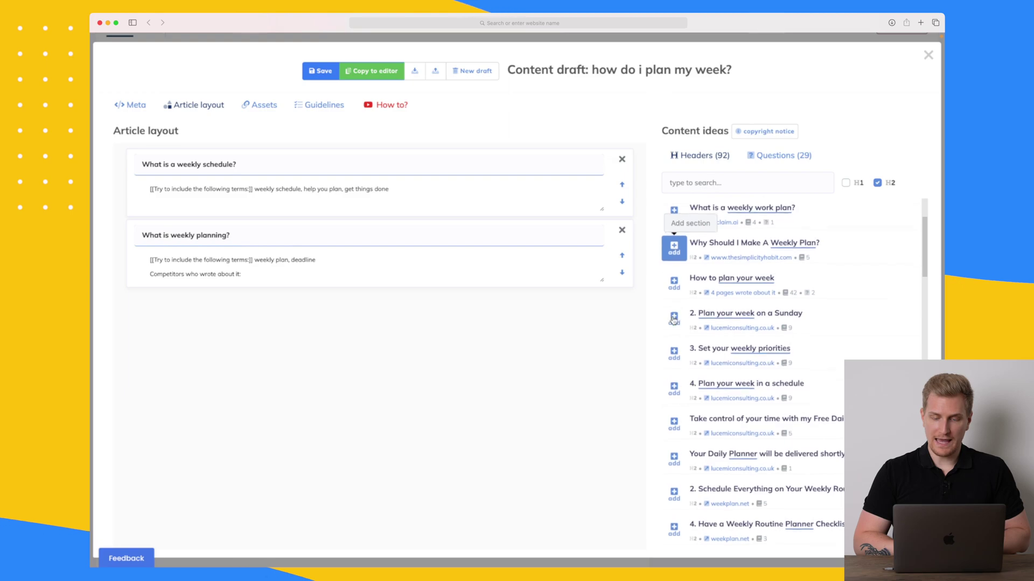
{"action": "left_click", "coordinate": [668, 323]}
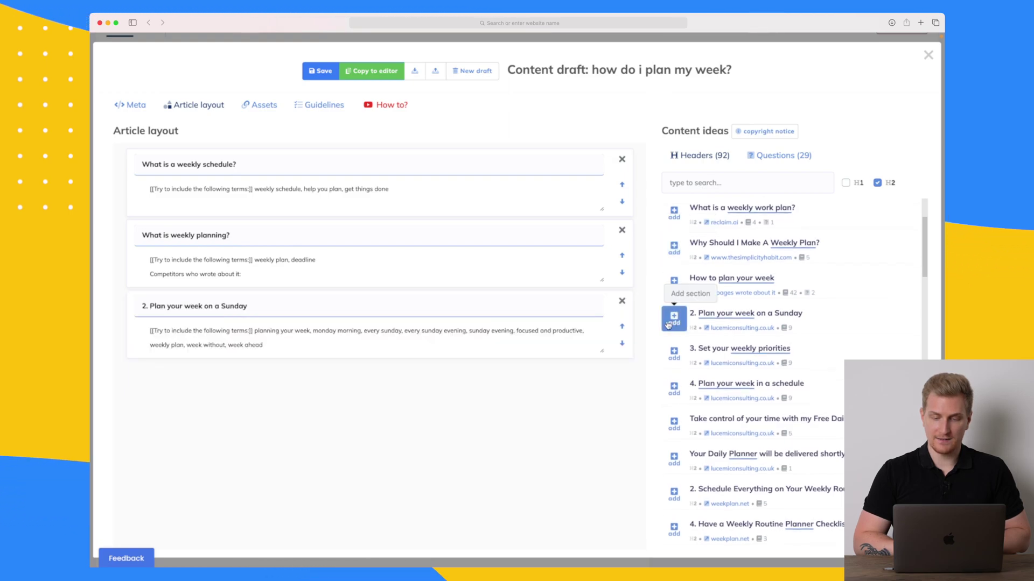
{"action": "left_click", "coordinate": [674, 354]}
{"action": "left_click", "coordinate": [674, 389]}
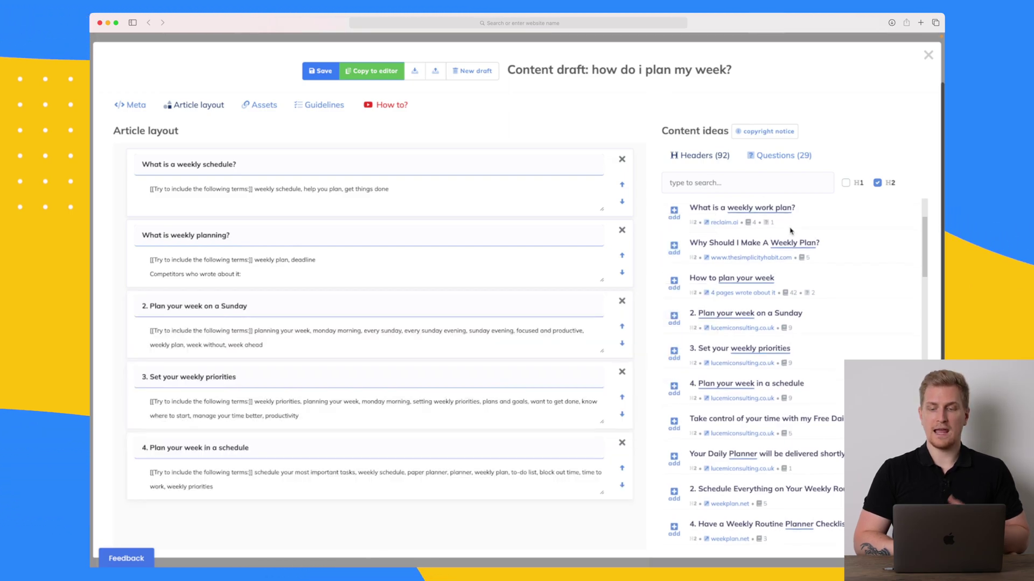
Step: Add the suggested questions "How to plan my weekly workout?", "How can i plan my week?" and "Can you see progress in a week?" as sections
{"action": "left_click", "coordinate": [789, 157]}
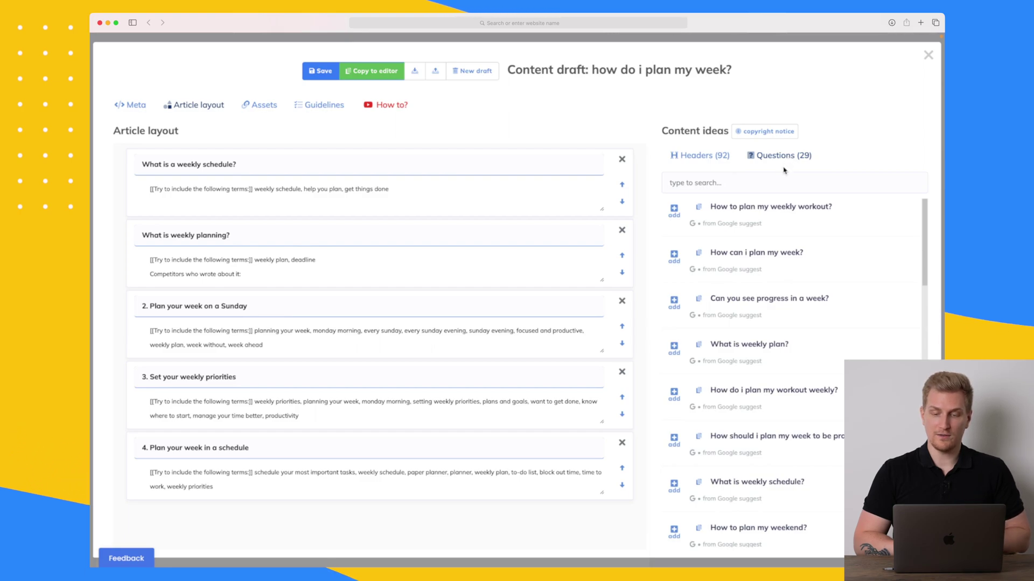
{"action": "left_click", "coordinate": [674, 214]}
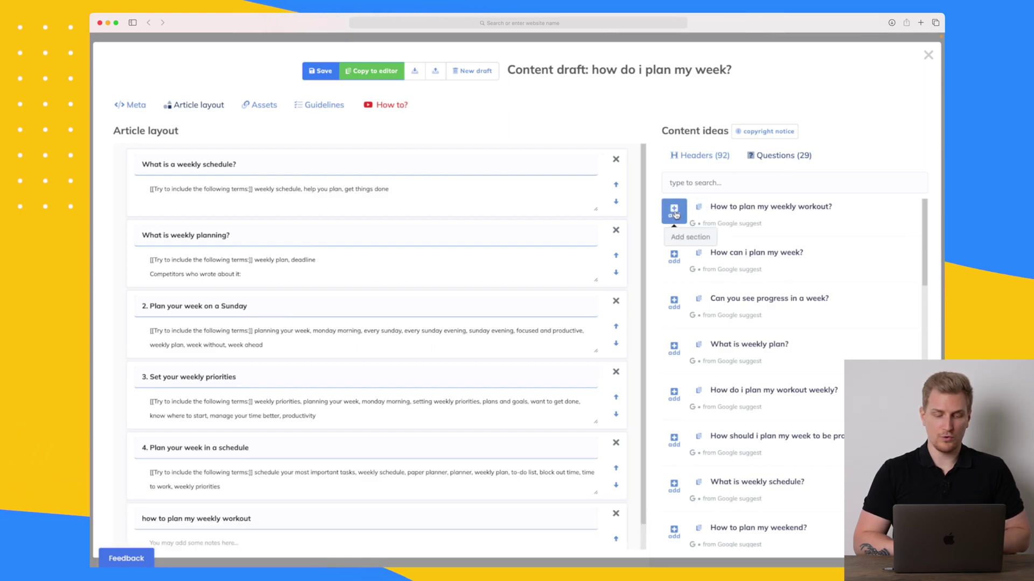
{"action": "left_click", "coordinate": [674, 258]}
{"action": "left_click", "coordinate": [677, 304]}
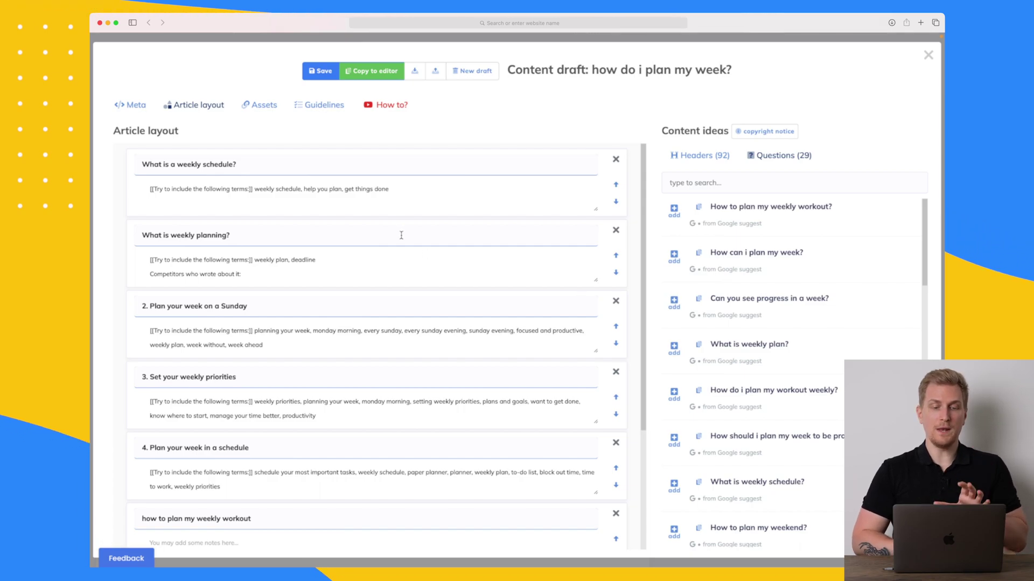
Step: Examine the draft's title and description fields, the asset entry dialog and the writing guidelines without entering anything
{"action": "left_click", "coordinate": [137, 110]}
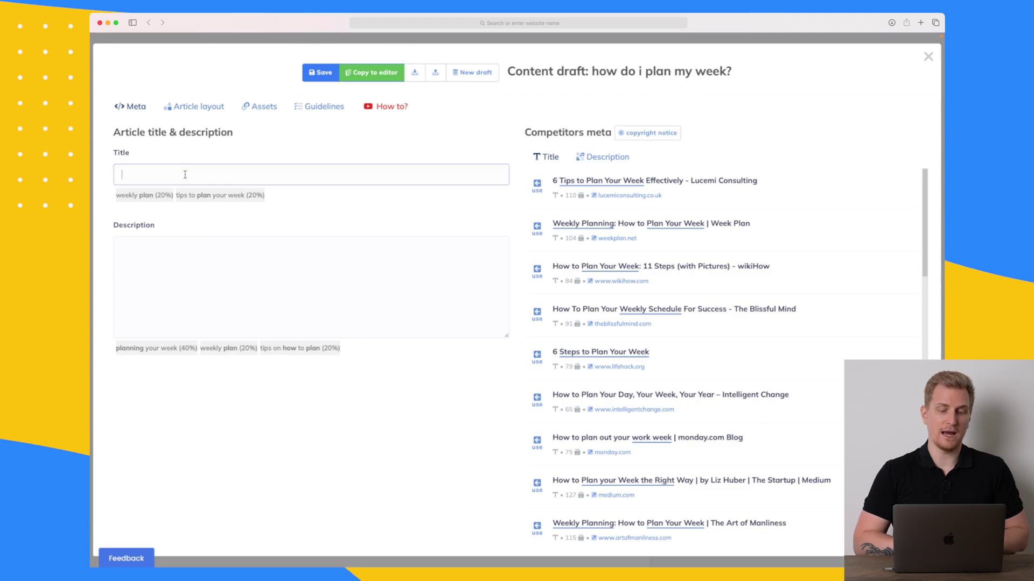
{"action": "left_click", "coordinate": [233, 263]}
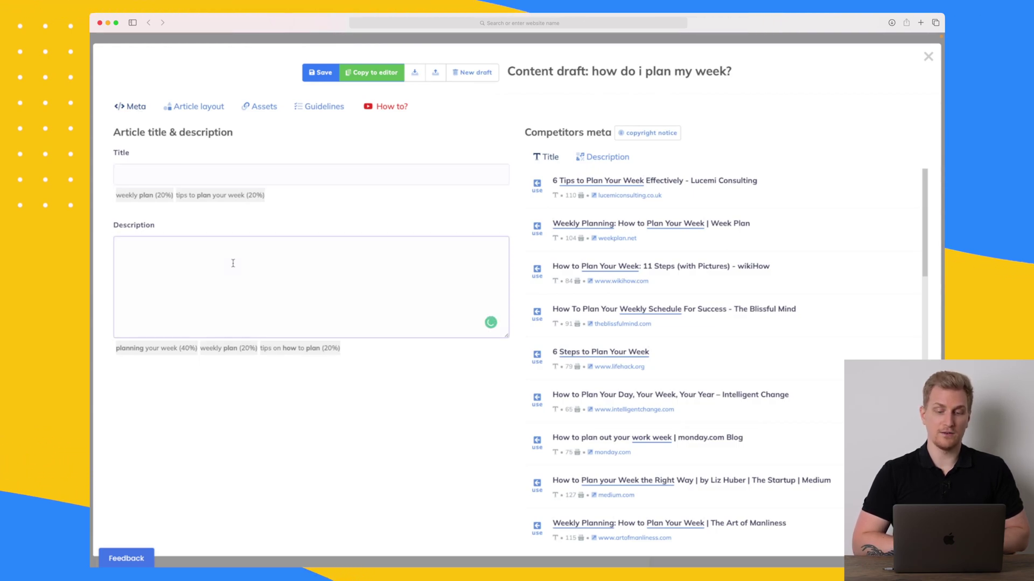
{"action": "left_click", "coordinate": [268, 113]}
{"action": "left_click", "coordinate": [562, 186]}
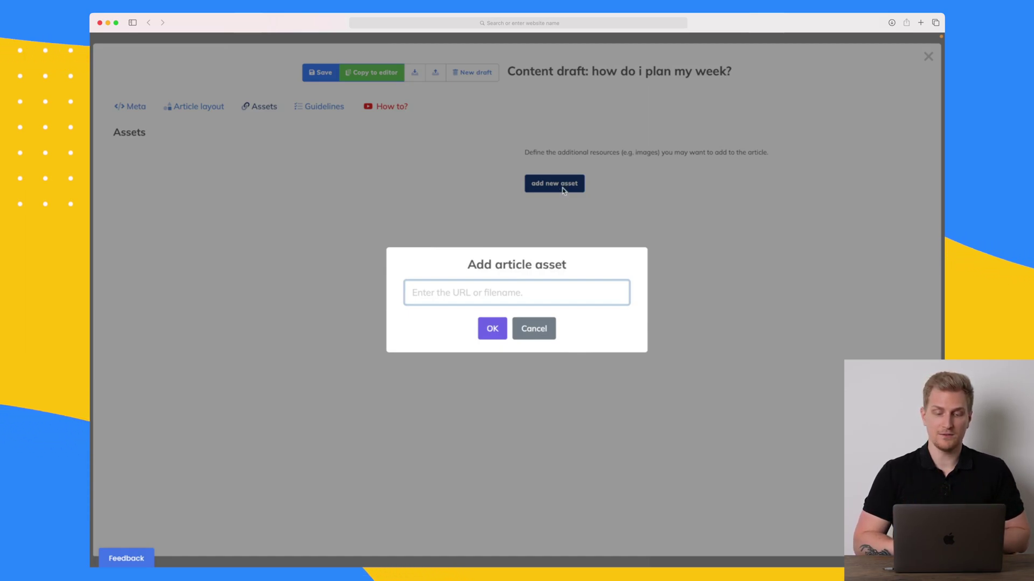
{"action": "left_click", "coordinate": [540, 336]}
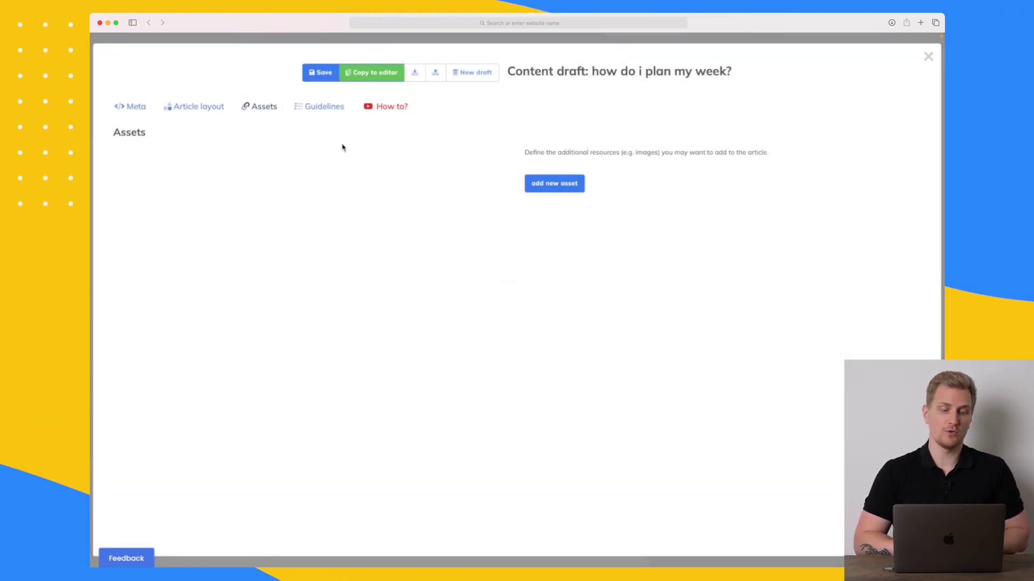
{"action": "left_click", "coordinate": [325, 112]}
{"action": "left_click", "coordinate": [326, 213]}
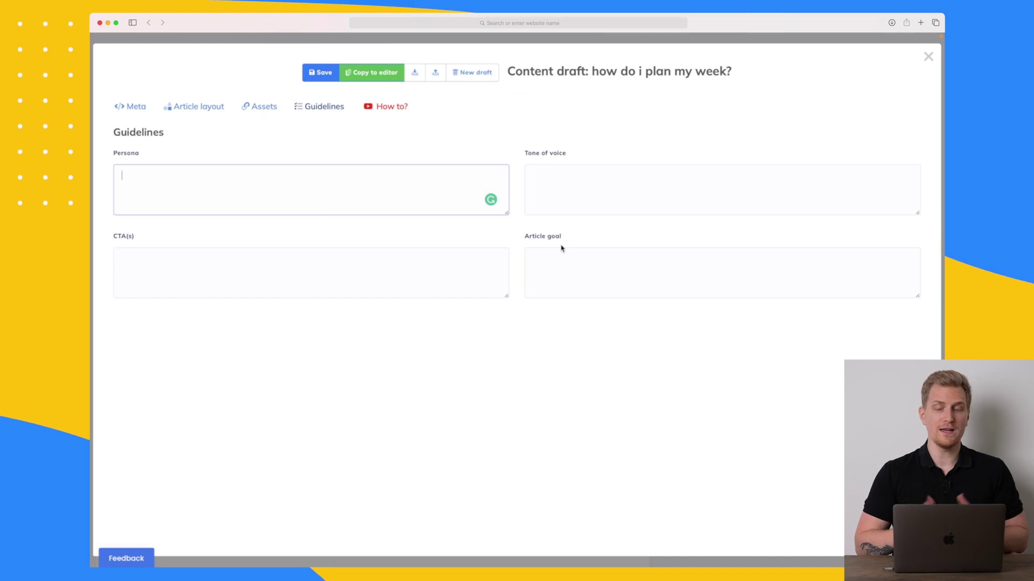
Step: Return to the draft's article layout and copy the outline into the content editor
{"action": "left_click", "coordinate": [208, 107]}
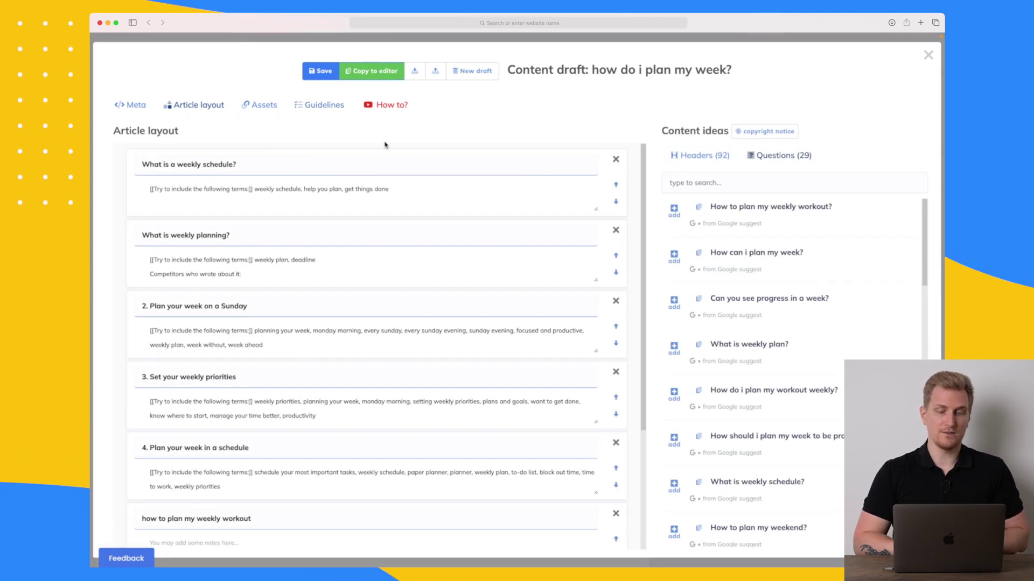
{"action": "left_click", "coordinate": [376, 75]}
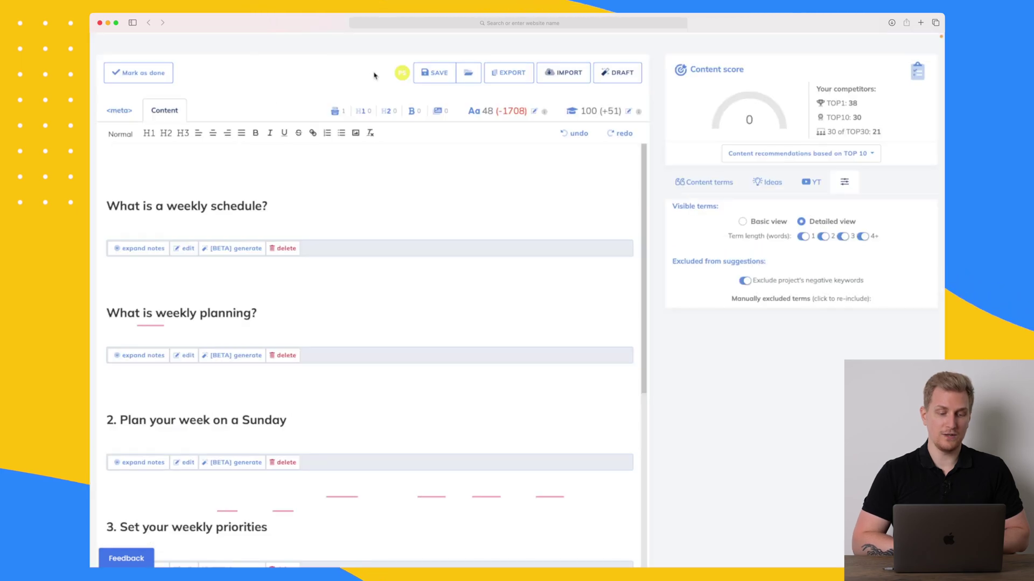
Step: Generate an AI paragraph for the "What is a weekly schedule?" section using its suggested terms
{"action": "scroll", "coordinate": [245, 231], "scroll_direction": "down", "scroll_amount": 3}
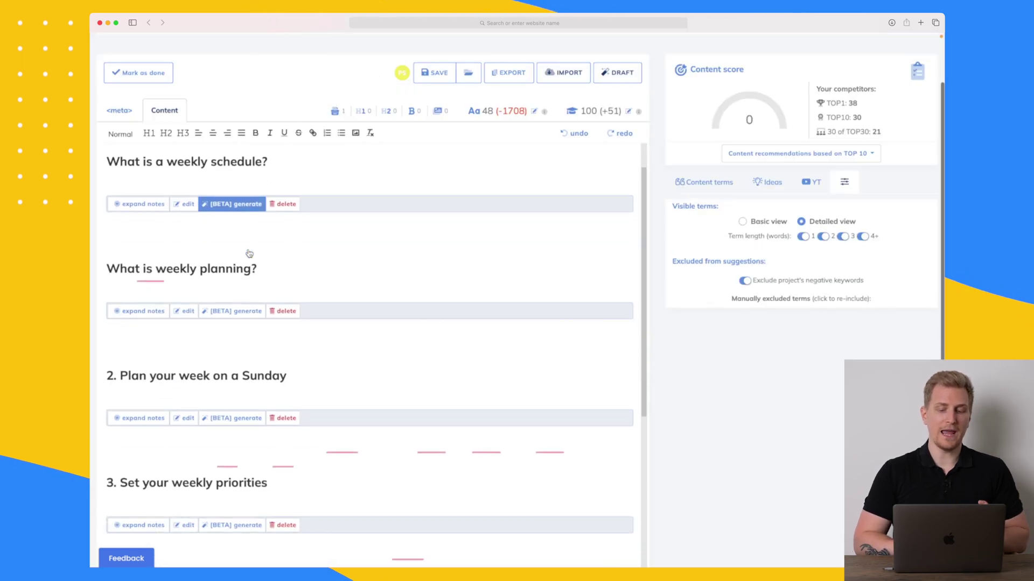
{"action": "scroll", "coordinate": [241, 212], "scroll_direction": "up", "scroll_amount": 3}
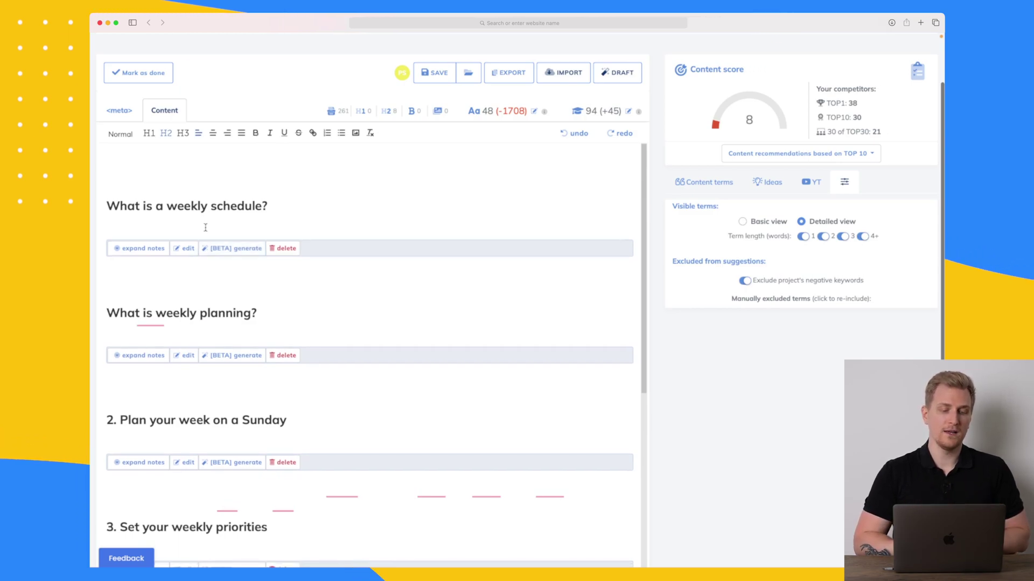
{"action": "left_click", "coordinate": [215, 252]}
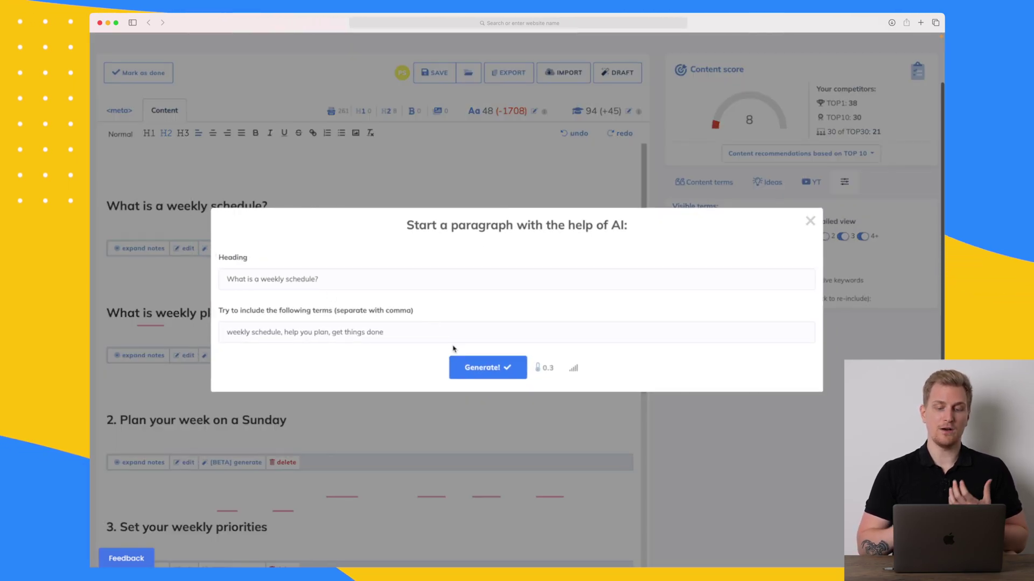
{"action": "left_click", "coordinate": [487, 375]}
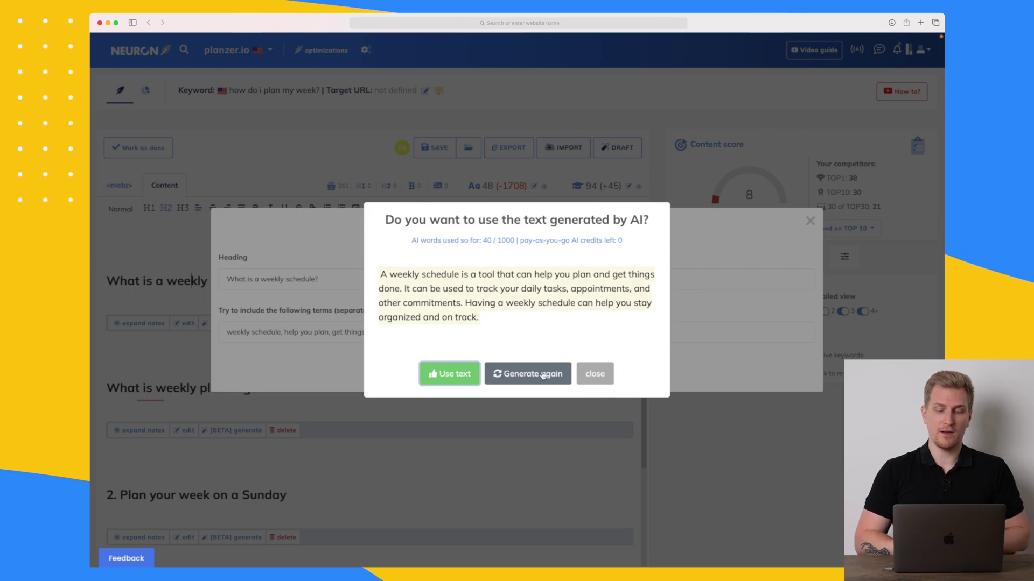
Step: Insert the generated paragraph under "What is a weekly schedule?" and generate and insert a second AI paragraph with the same suggested terms
{"action": "left_click", "coordinate": [450, 377]}
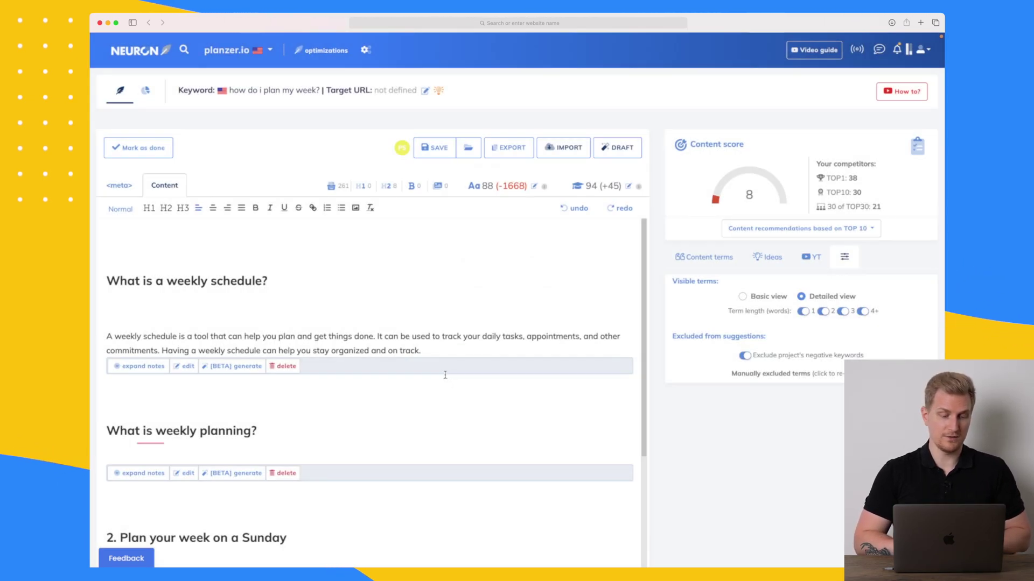
{"action": "left_click", "coordinate": [228, 367]}
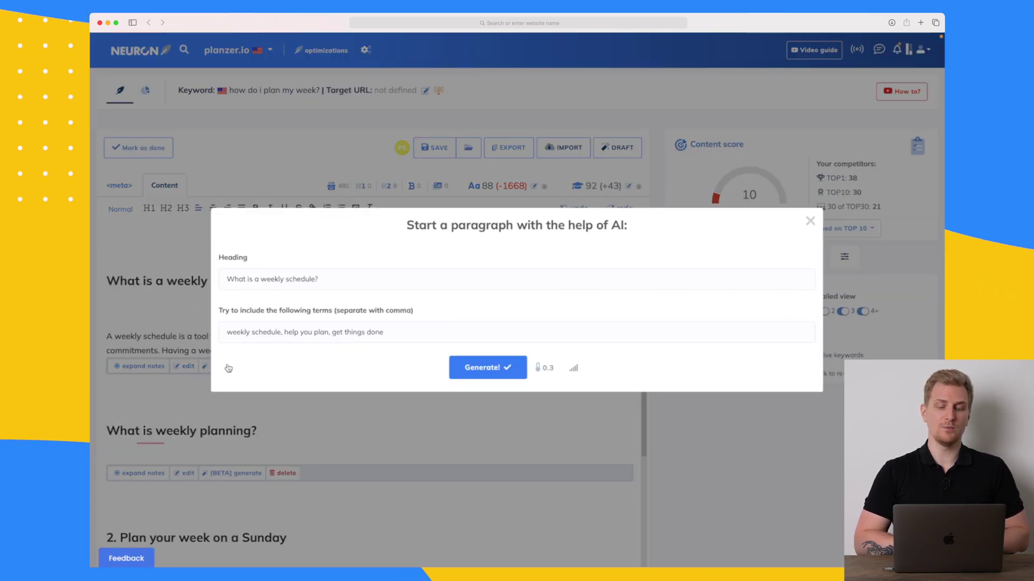
{"action": "left_click", "coordinate": [485, 367]}
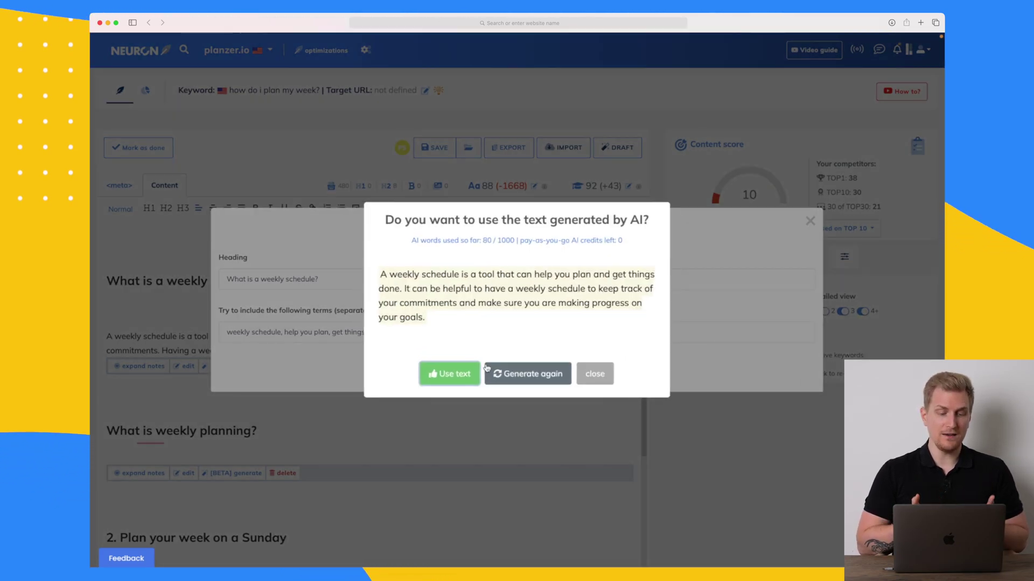
{"action": "left_click", "coordinate": [452, 376]}
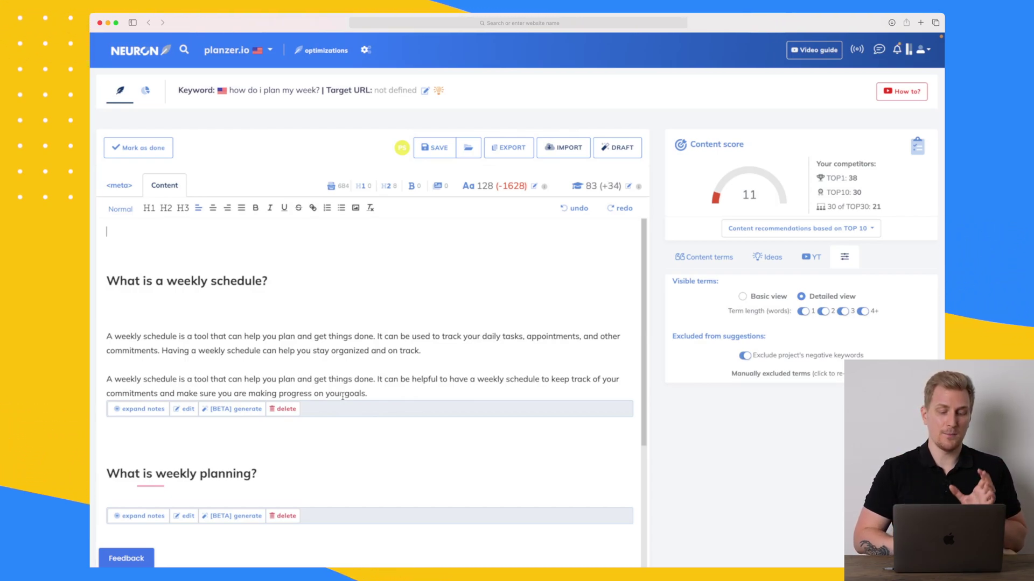
{"action": "left_click", "coordinate": [438, 351]}
{"action": "left_click", "coordinate": [141, 410]}
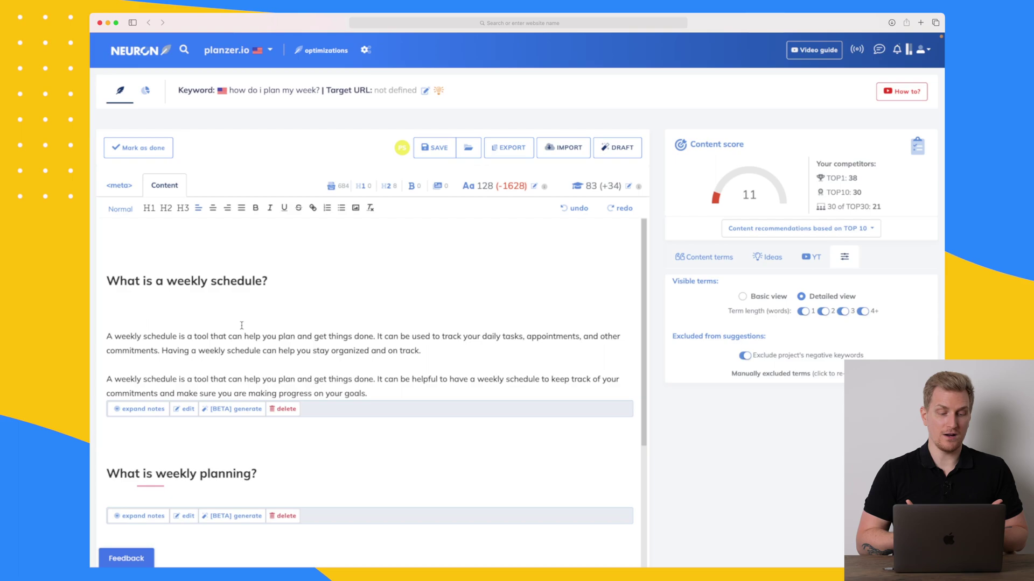
Step: Generate an AI paragraph for "What is weekly planning?" with the terms "weekly plan, deadline" and insert it into the article
{"action": "scroll", "coordinate": [242, 325], "scroll_direction": "down", "scroll_amount": 3}
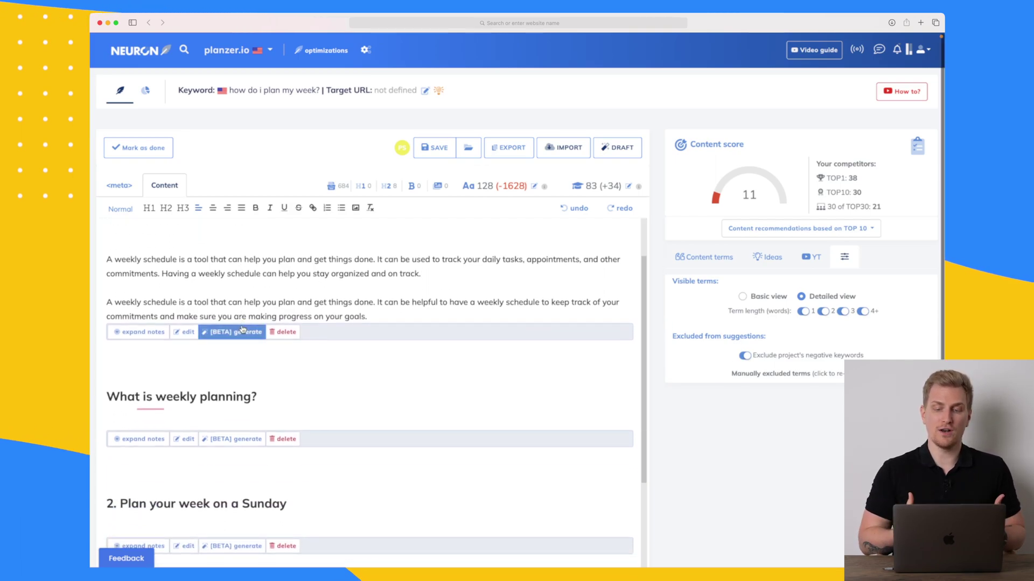
{"action": "scroll", "coordinate": [242, 328], "scroll_direction": "down", "scroll_amount": 2}
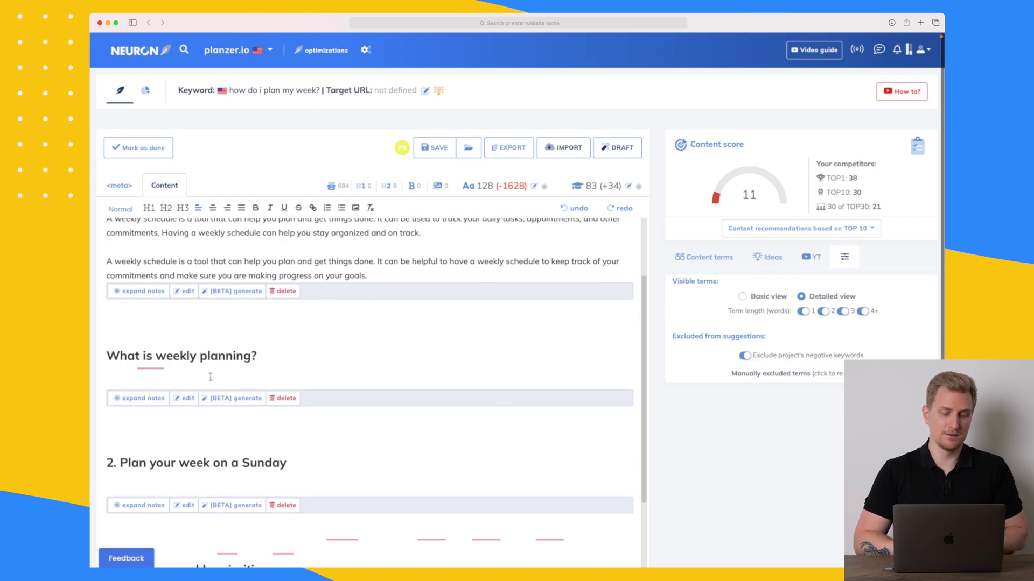
{"action": "left_click", "coordinate": [232, 399]}
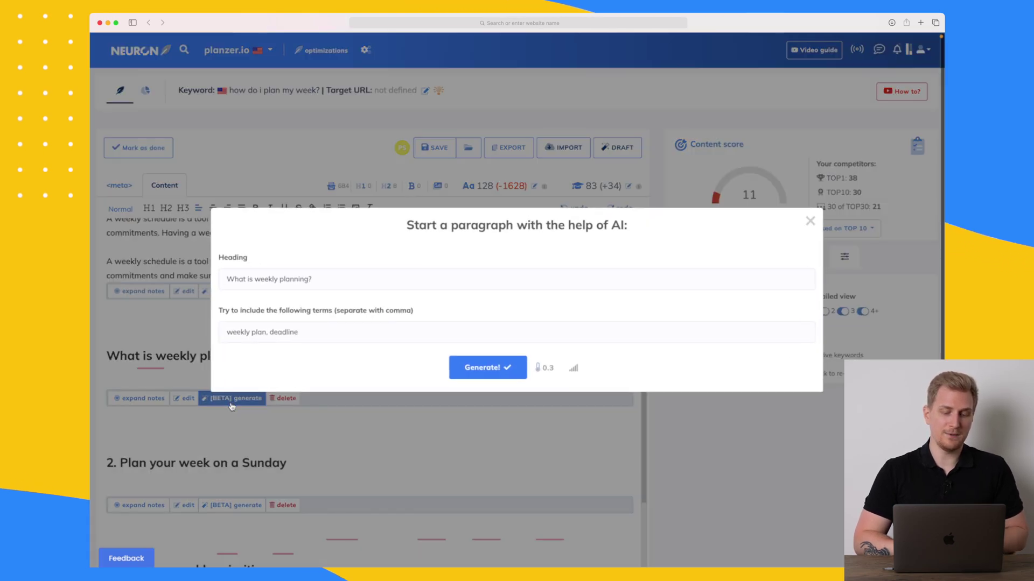
{"action": "left_click", "coordinate": [493, 370]}
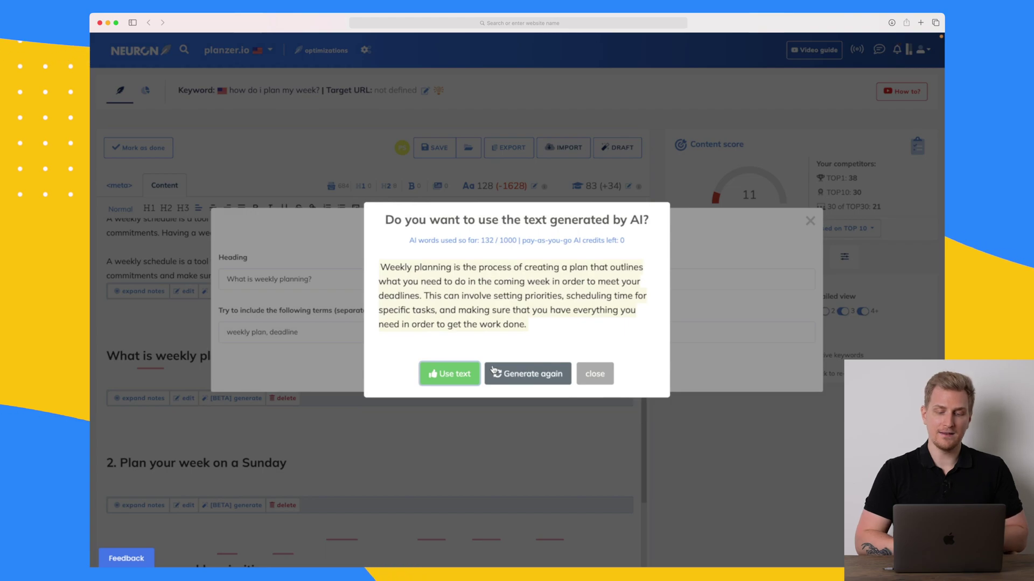
{"action": "left_click", "coordinate": [450, 374]}
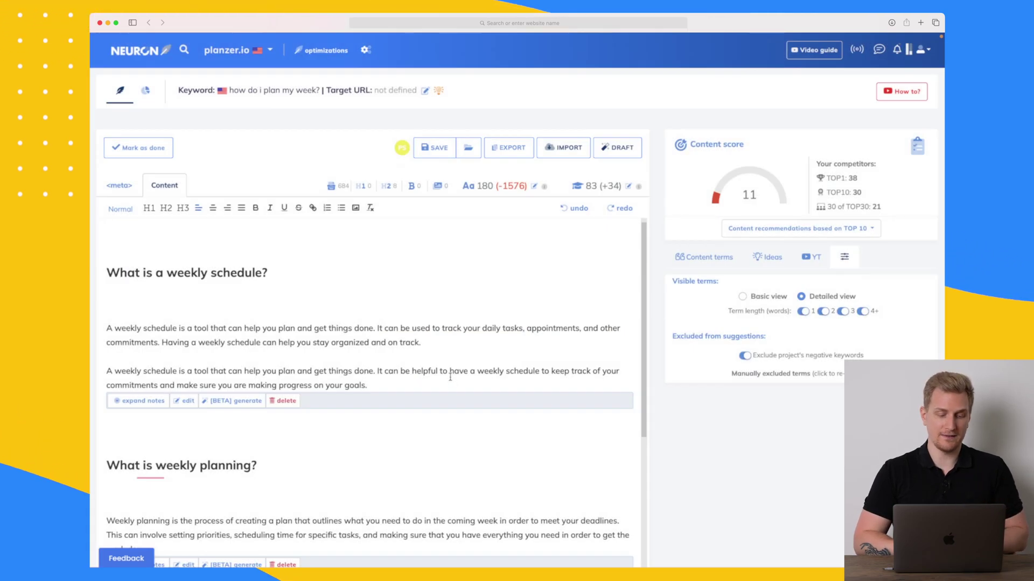
Step: Generate an AI paragraph for "2. Plan your week on a Sunday" with its suggested terms and insert it into the article
{"action": "scroll", "coordinate": [370, 386], "scroll_direction": "down", "scroll_amount": 4}
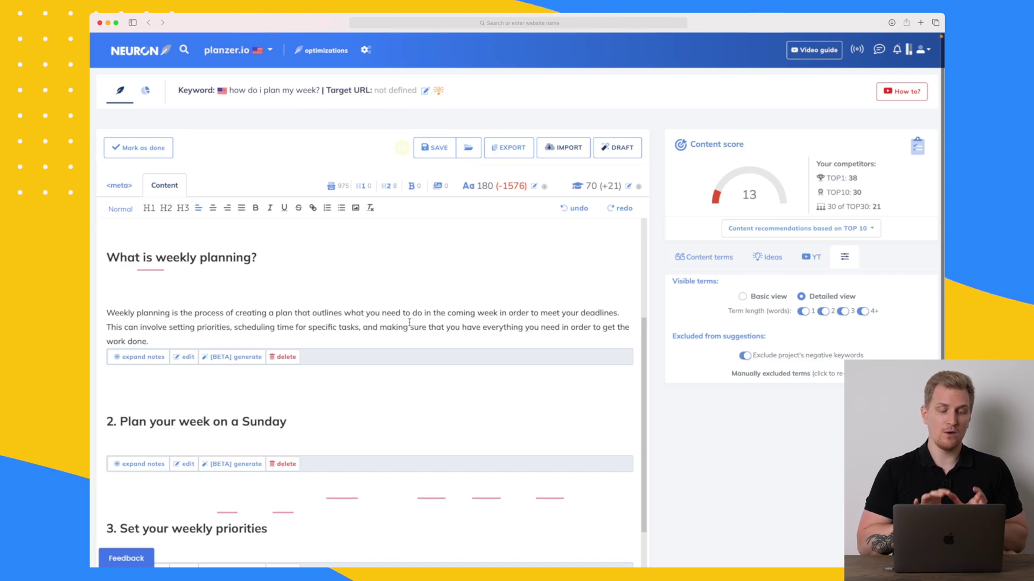
{"action": "left_click", "coordinate": [235, 465]}
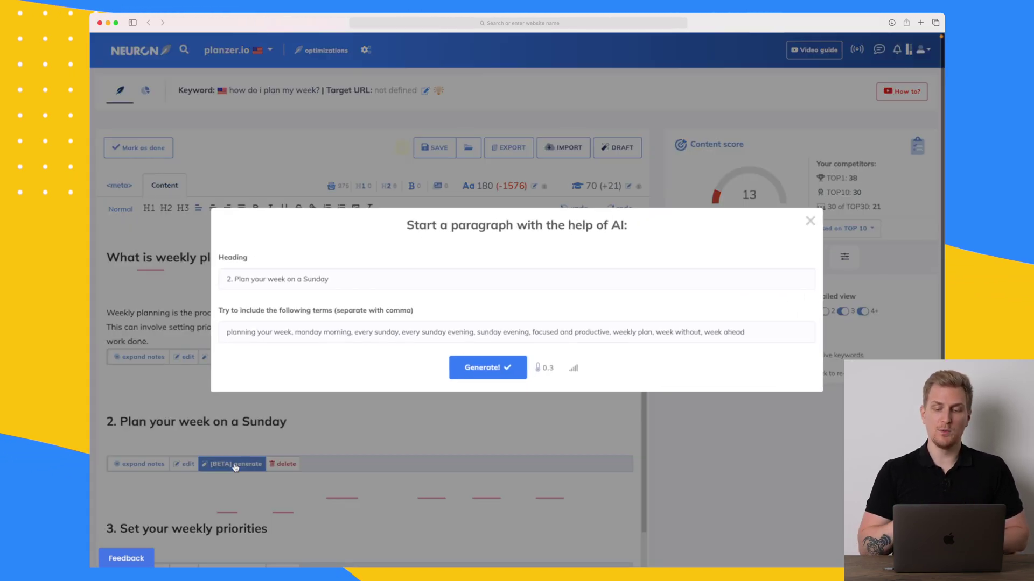
{"action": "left_click", "coordinate": [486, 371]}
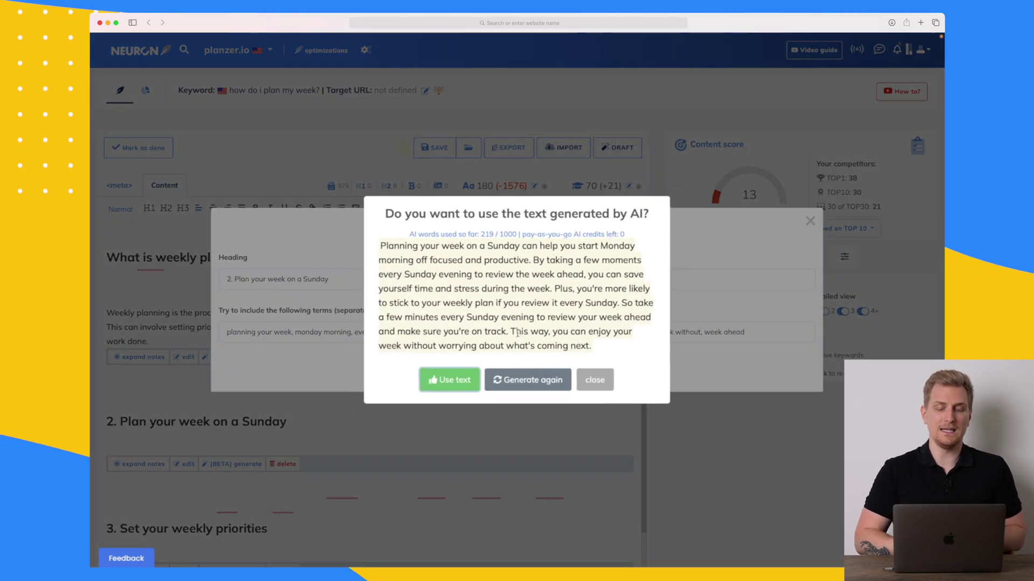
{"action": "left_click", "coordinate": [450, 380]}
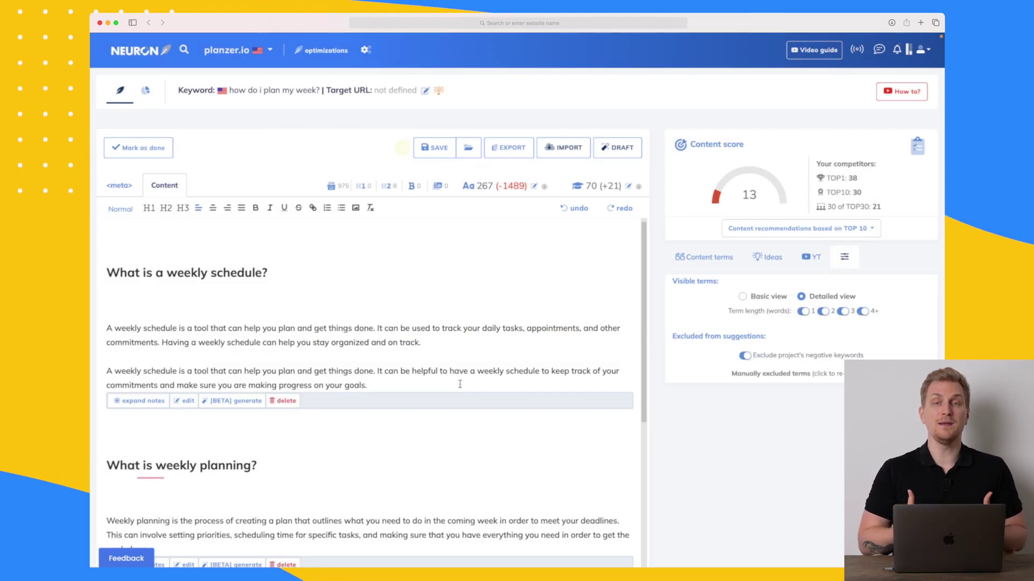
Step: Review the inserted paragraphs and compare the article's content score with the competitors' TOP10 and TOP30 scores
{"action": "scroll", "coordinate": [460, 384], "scroll_direction": "down", "scroll_amount": 2}
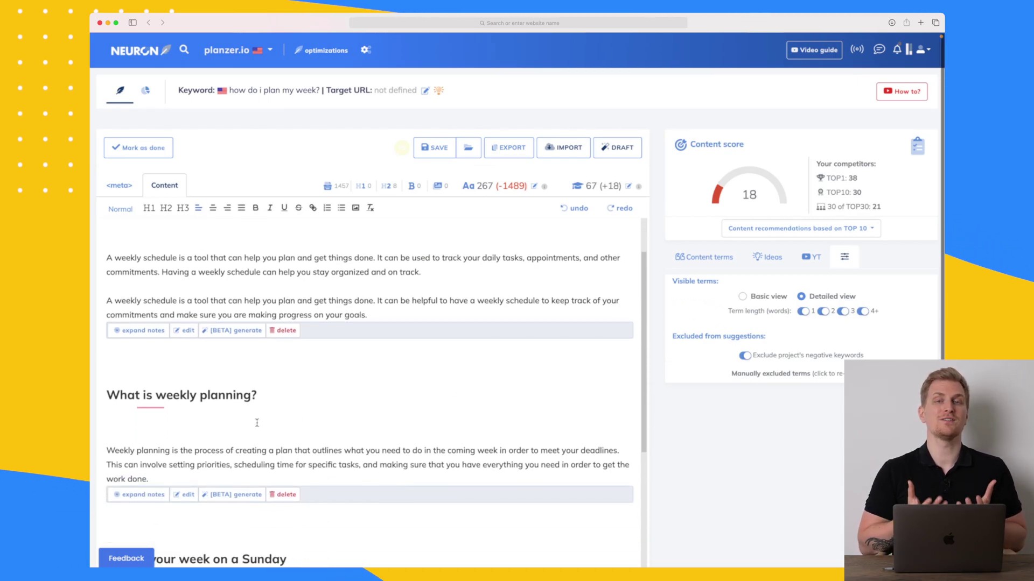
{"action": "scroll", "coordinate": [257, 423], "scroll_direction": "down", "scroll_amount": 1}
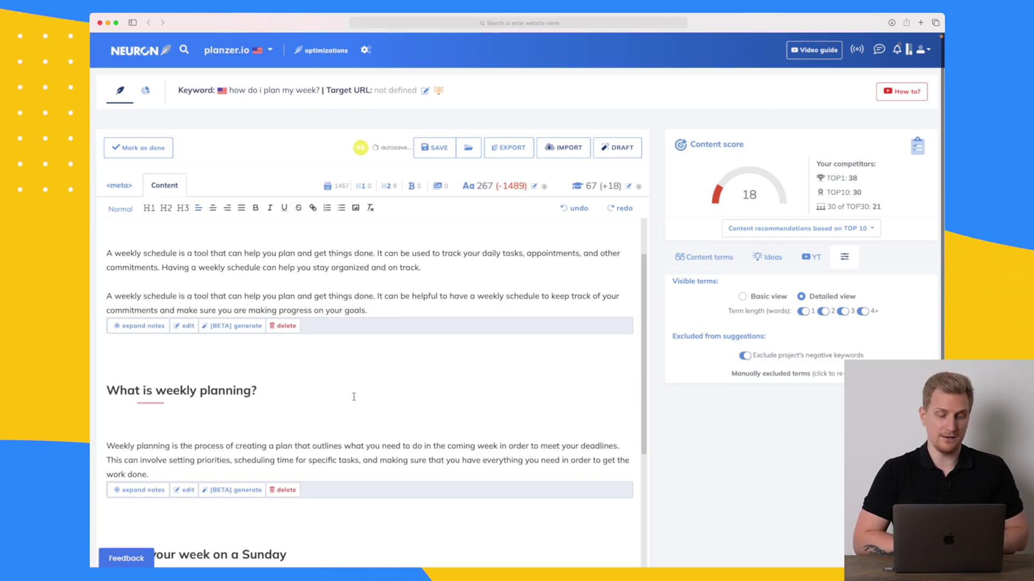
{"action": "scroll", "coordinate": [354, 396], "scroll_direction": "up", "scroll_amount": 2}
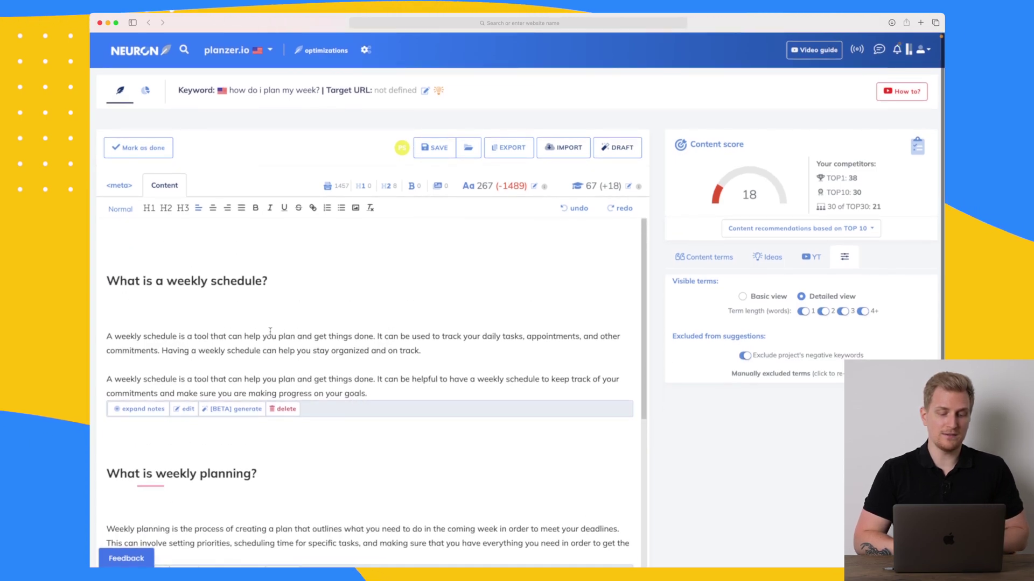
{"action": "scroll", "coordinate": [323, 409], "scroll_direction": "down", "scroll_amount": 2}
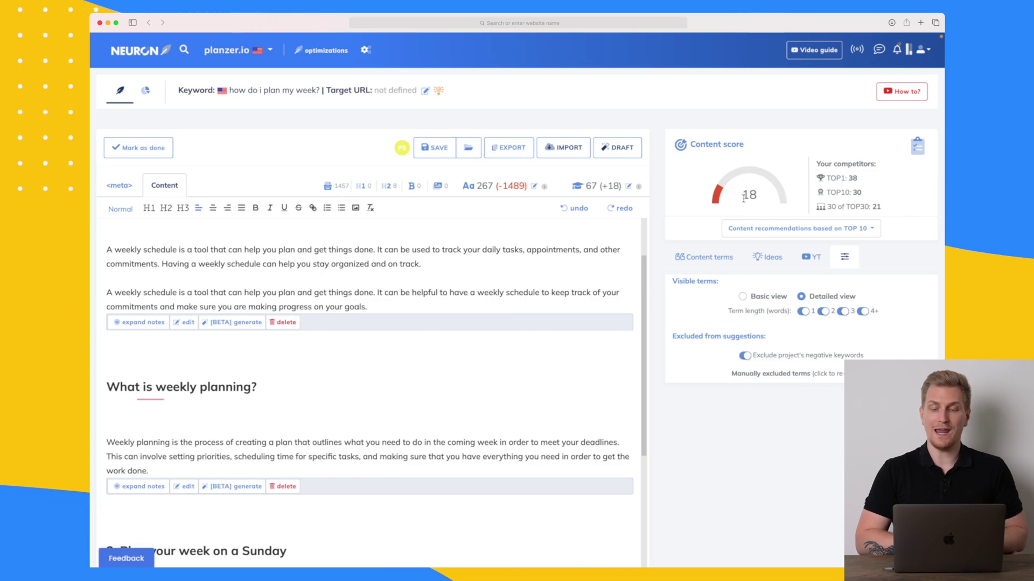
{"action": "double_click", "coordinate": [856, 192]}
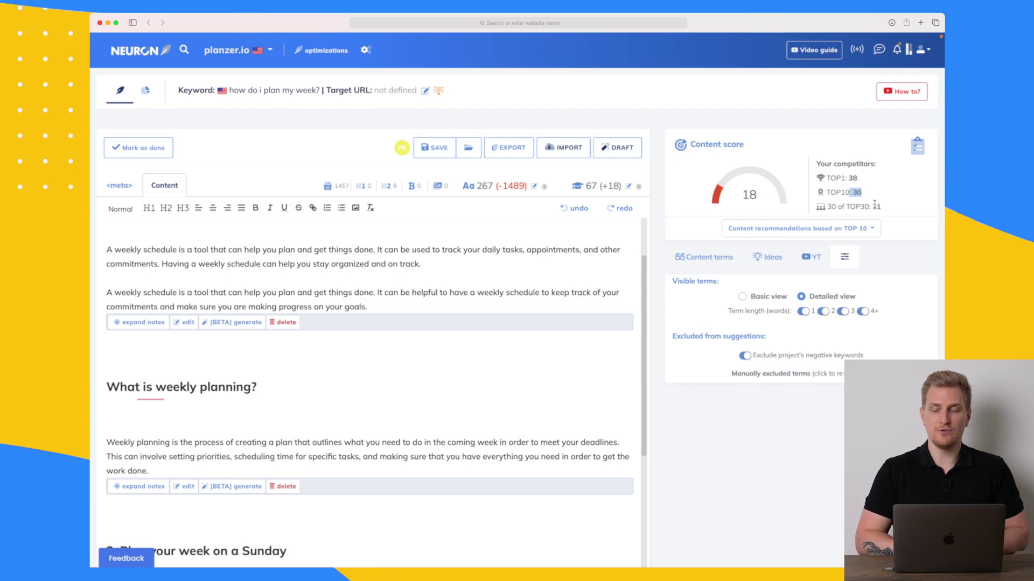
{"action": "left_click_drag", "start_coordinate": [872, 206], "coordinate": [884, 206]}
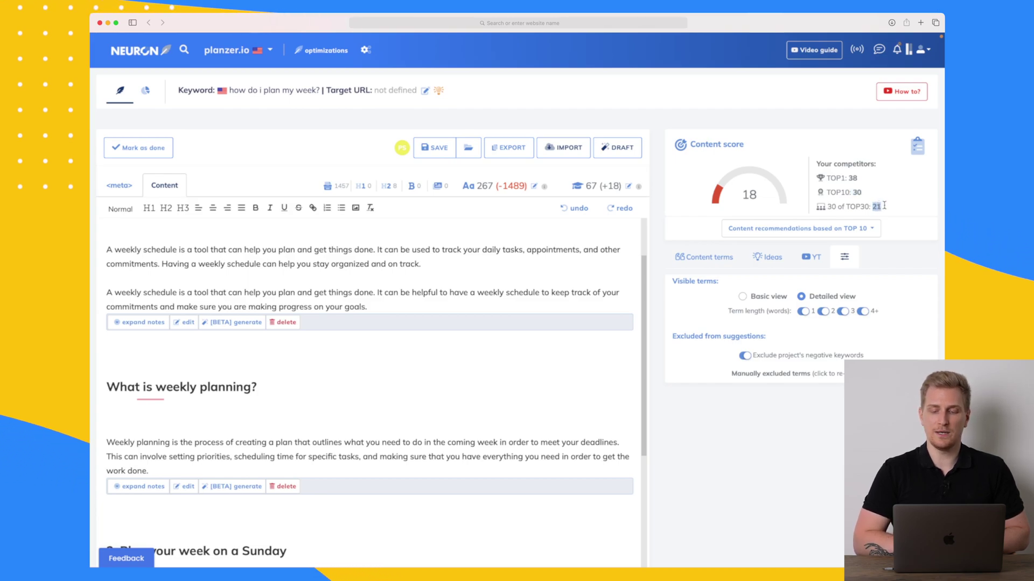
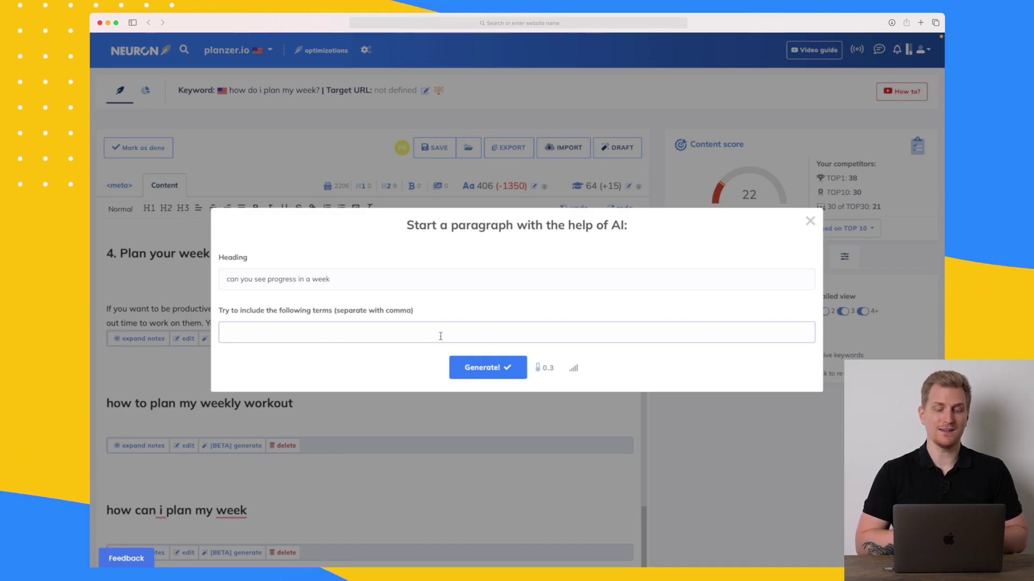
Step: Generate an AI paragraph for "can you see progress in a week" with the term "week" and insert it into the article
{"action": "left_click", "coordinate": [339, 278]}
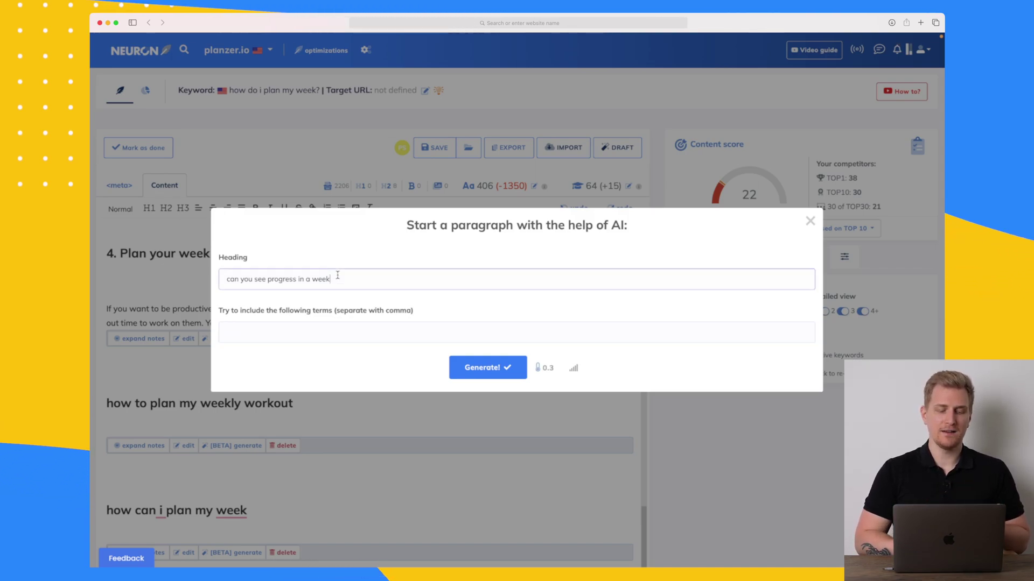
{"action": "left_click", "coordinate": [492, 361]}
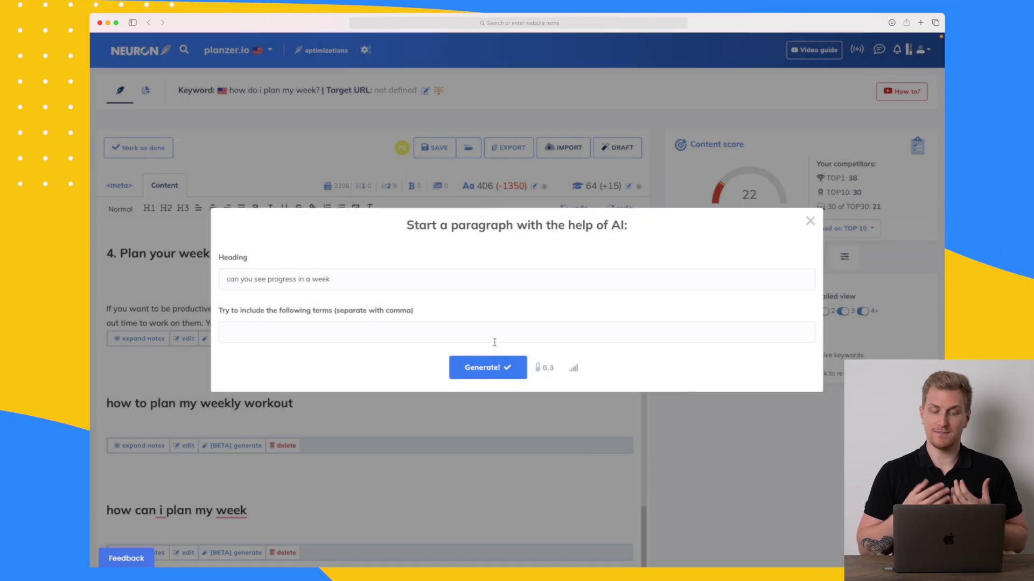
{"action": "left_click", "coordinate": [494, 342]}
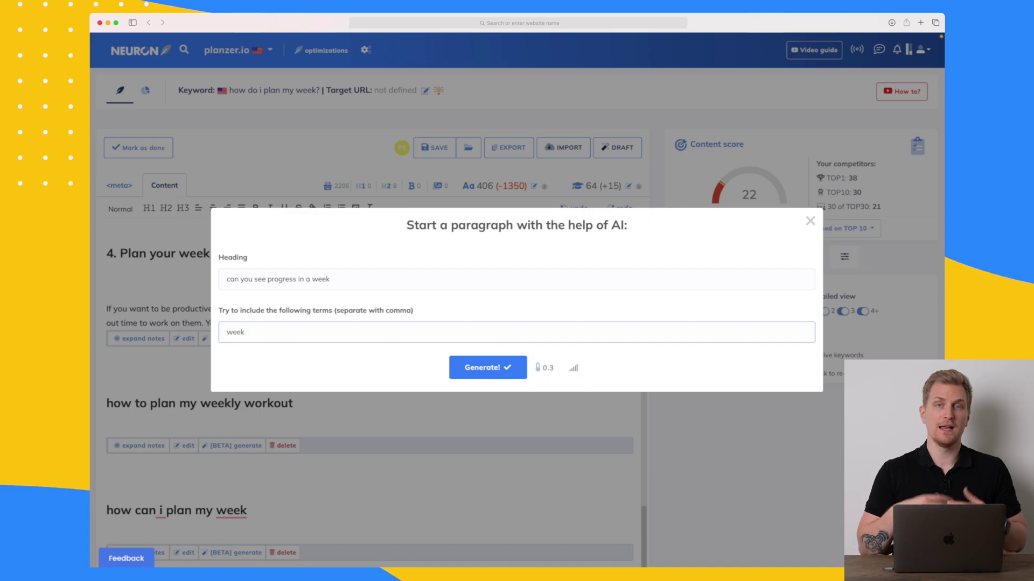
{"action": "left_click", "coordinate": [493, 368]}
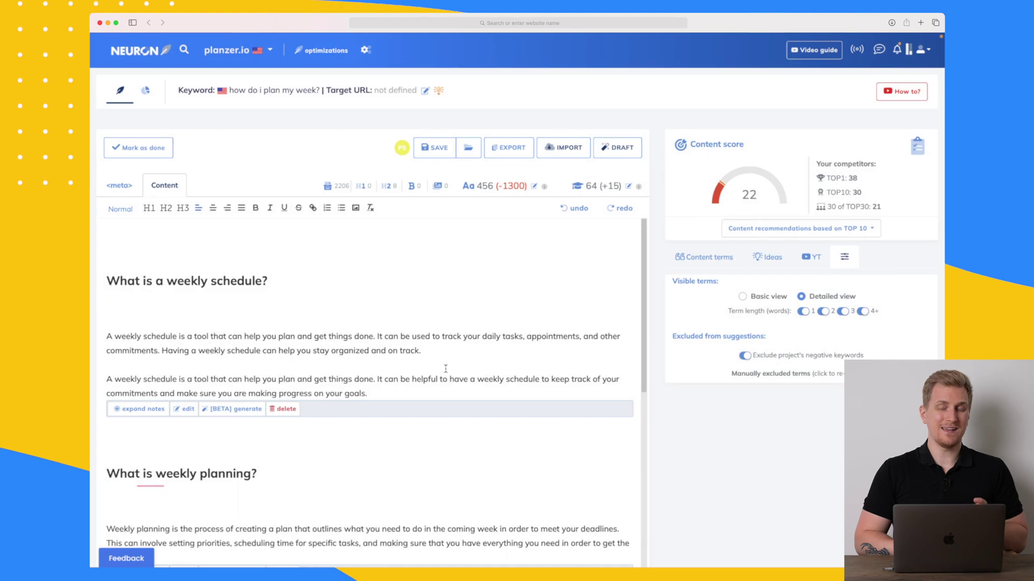
Step: Start an AI paragraph for the "how to plan my weekly workout" section and set the generation temperature to 0.7
{"action": "scroll", "coordinate": [445, 369], "scroll_direction": "down", "scroll_amount": 10}
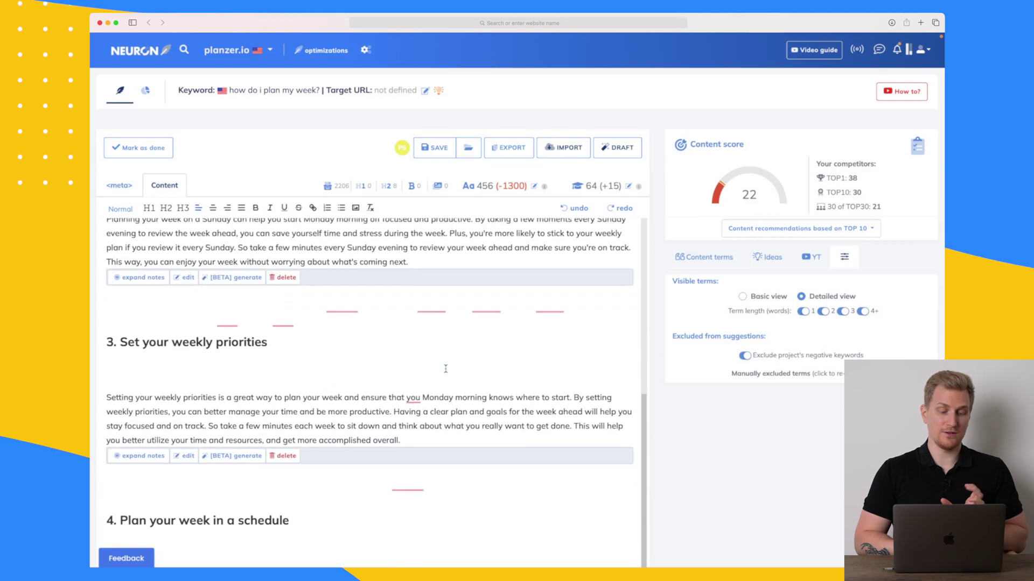
{"action": "scroll", "coordinate": [445, 369], "scroll_direction": "down", "scroll_amount": 6}
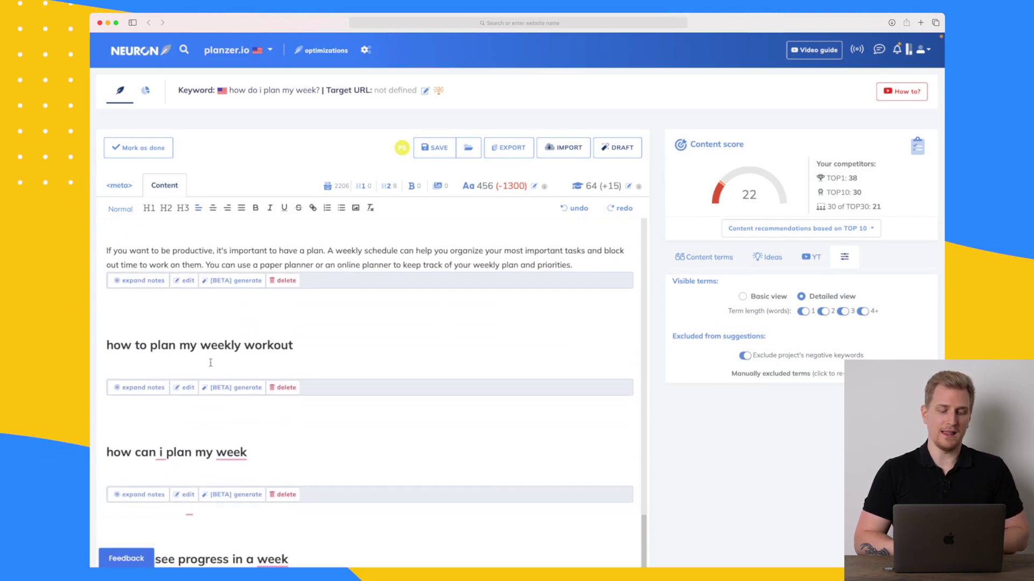
{"action": "left_click", "coordinate": [235, 388]}
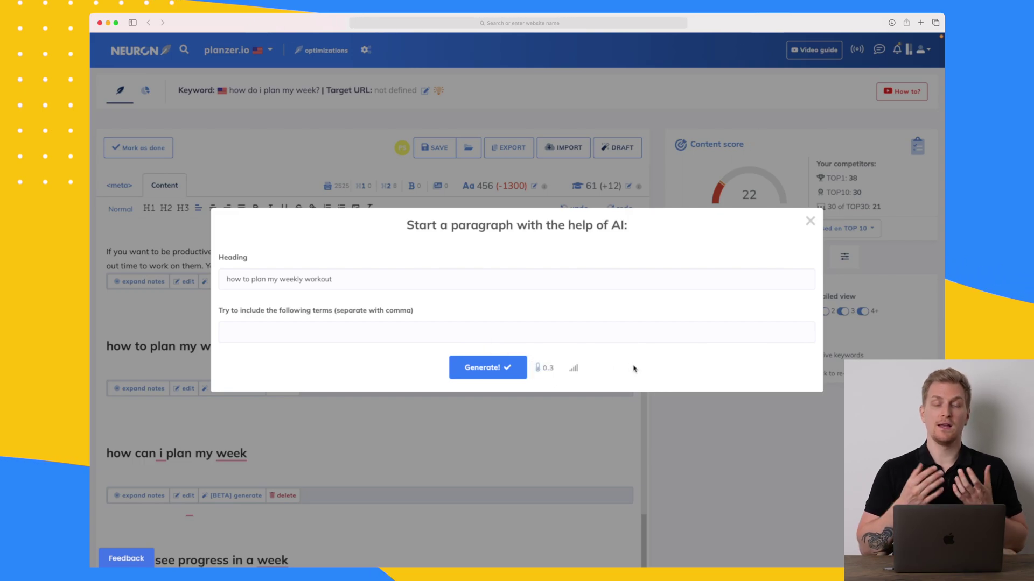
{"action": "left_click", "coordinate": [545, 368]}
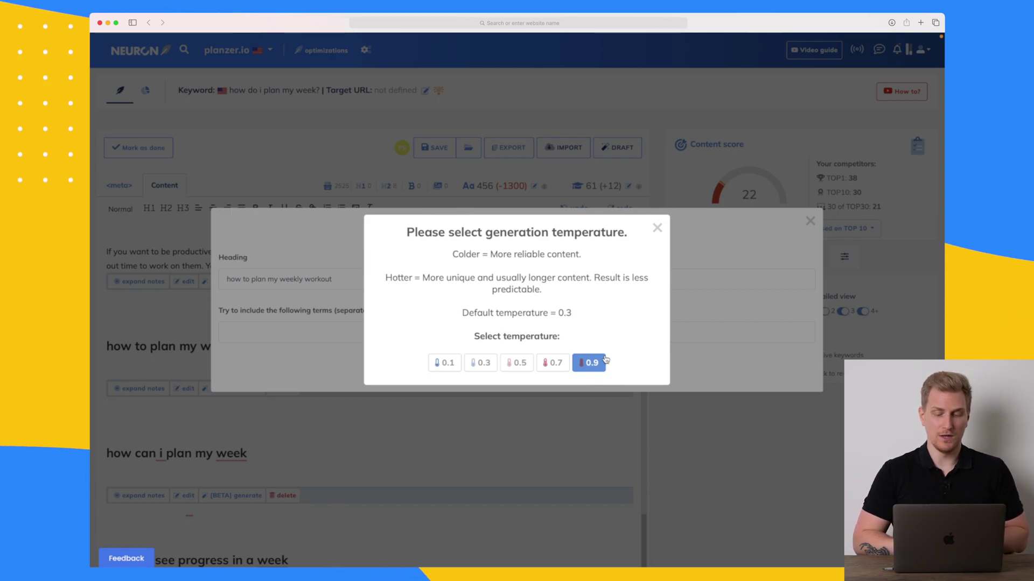
{"action": "left_click", "coordinate": [556, 366]}
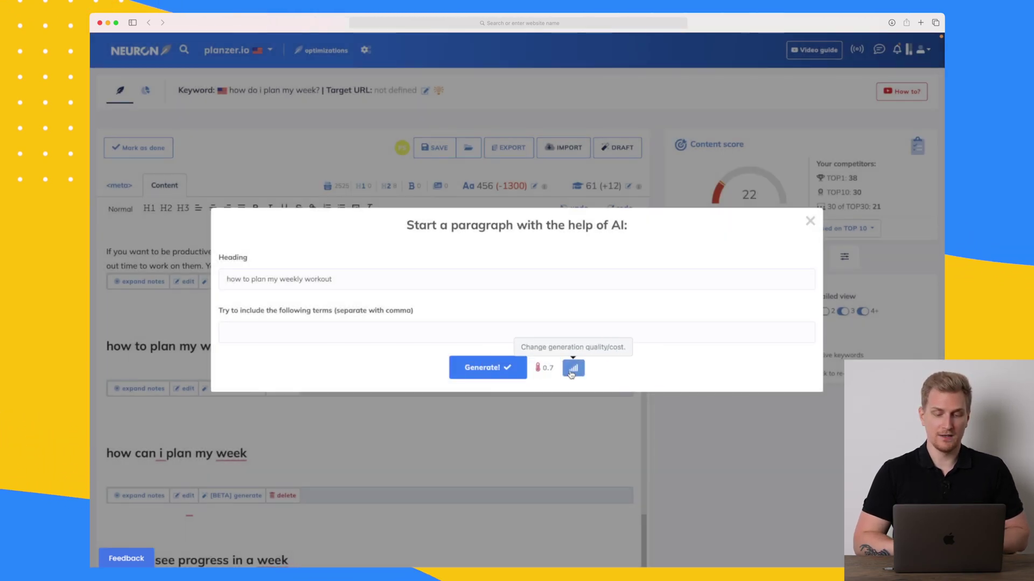
Step: Set the generation quality of the "how to plan my weekly workout" paragraph to Lower quality
{"action": "left_click", "coordinate": [571, 371]}
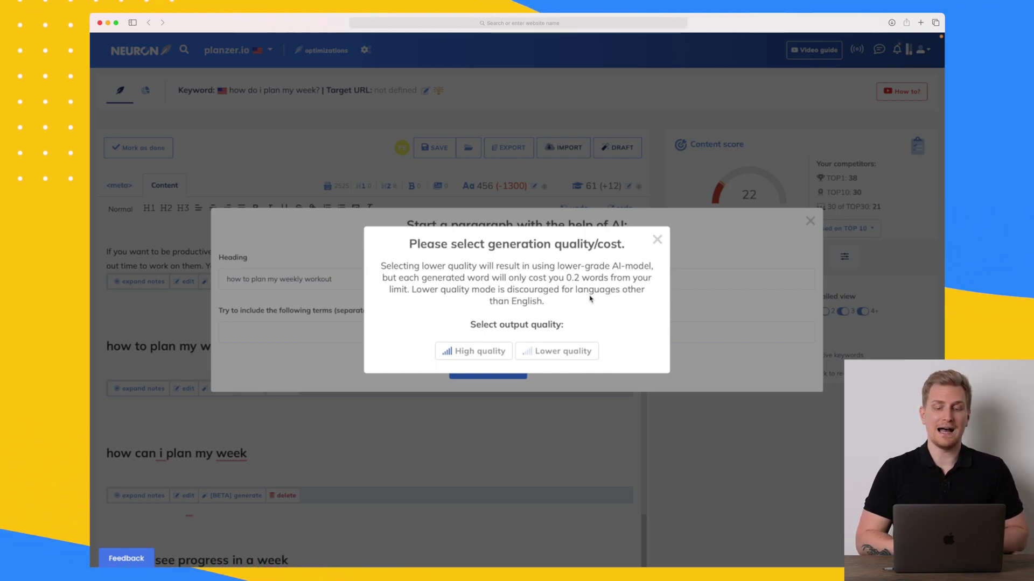
{"action": "left_click", "coordinate": [479, 353]}
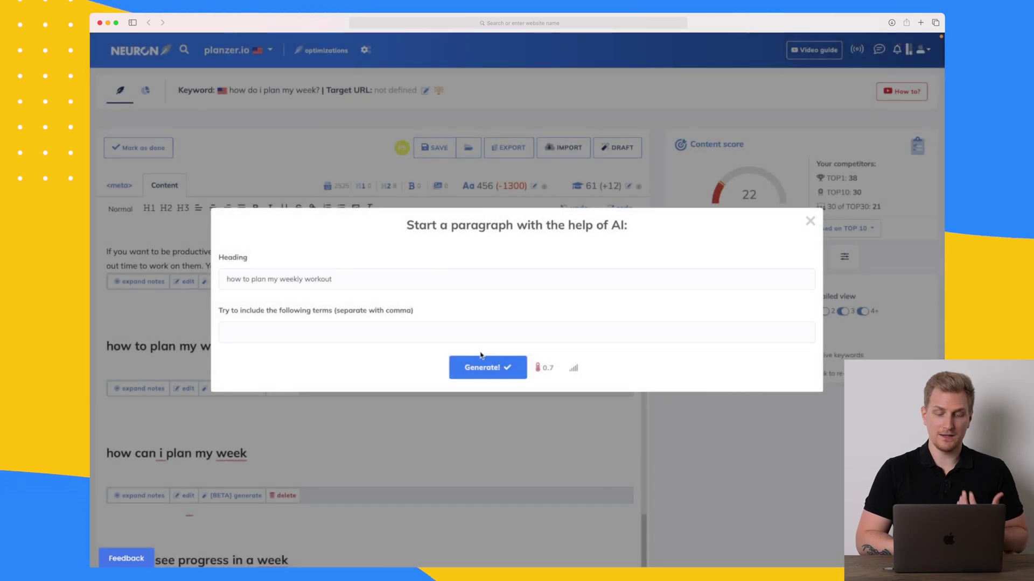
{"action": "left_click", "coordinate": [574, 368]}
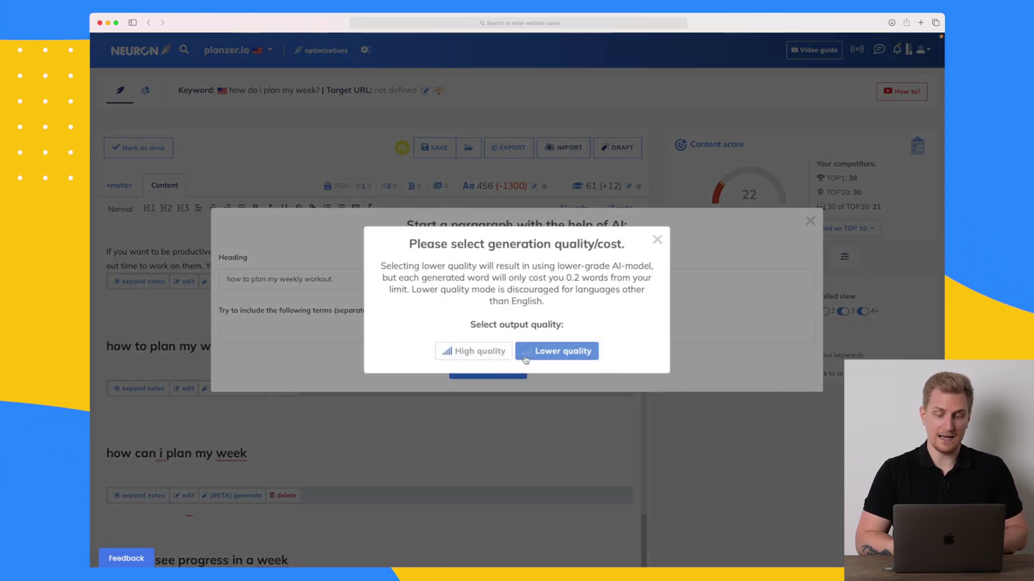
{"action": "left_click", "coordinate": [558, 352]}
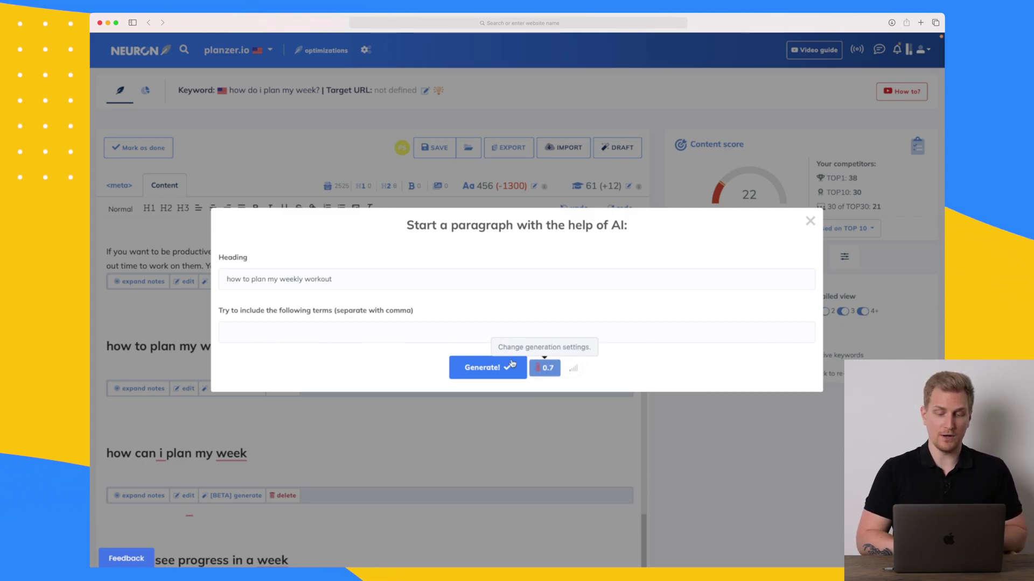
Step: Generate the workout paragraph with the term "weekly workout", regenerate it once, and insert the second version into the article
{"action": "left_click", "coordinate": [425, 332]}
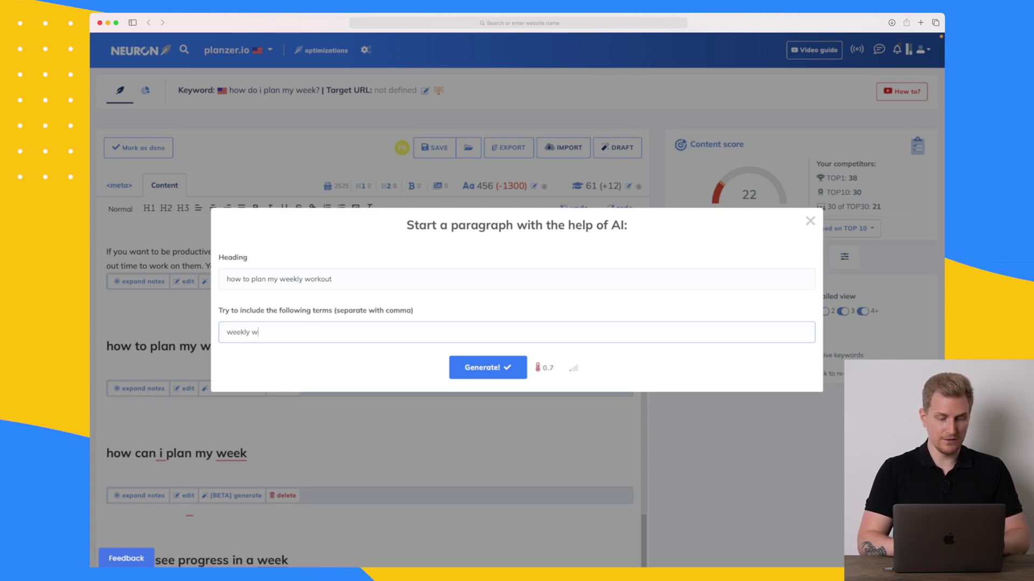
{"action": "left_click", "coordinate": [490, 368]}
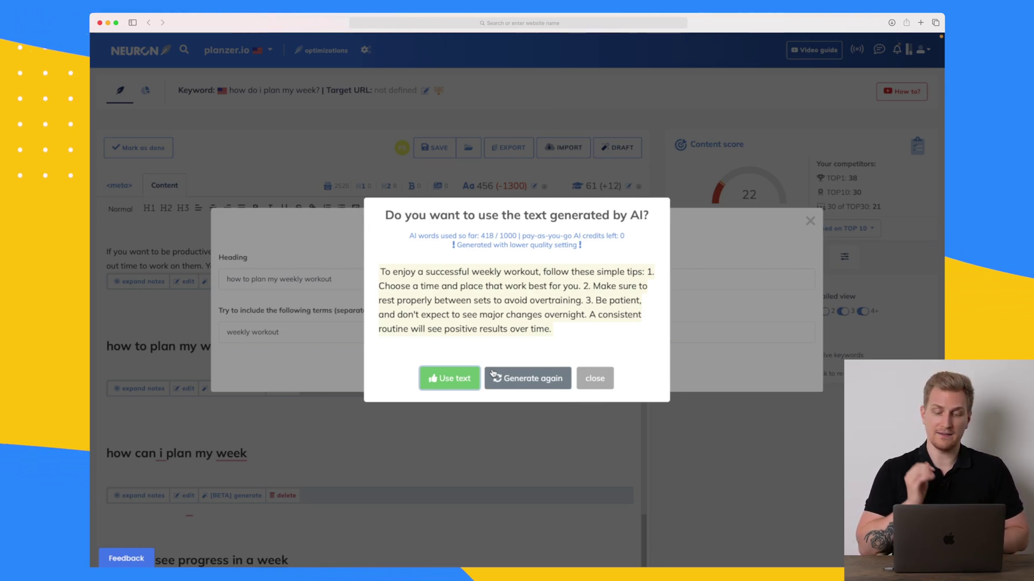
{"action": "left_click", "coordinate": [539, 379]}
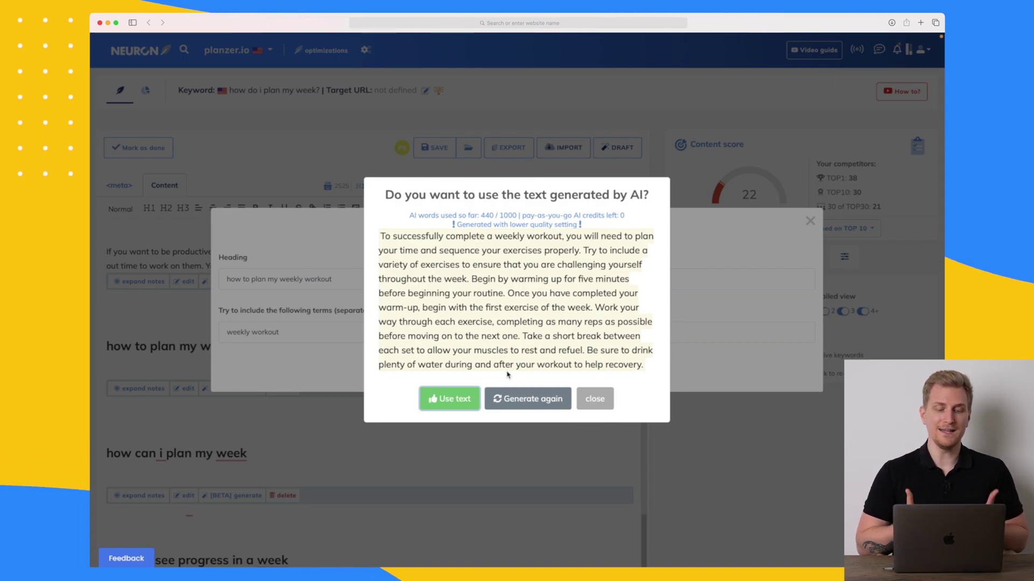
{"action": "left_click", "coordinate": [451, 401]}
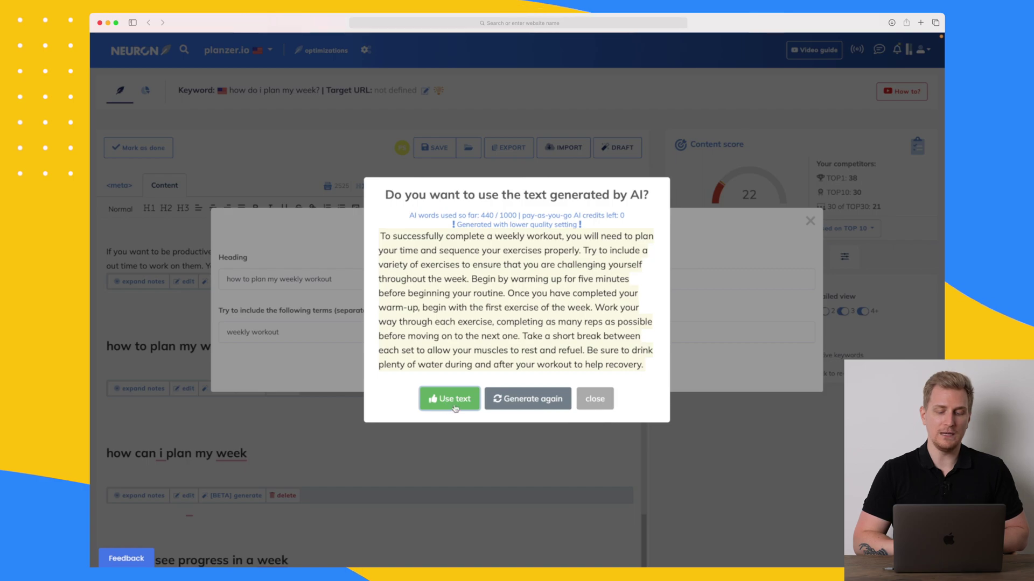
Step: Review the inserted weekly workout paragraph in the article and check the updated content score
{"action": "scroll", "coordinate": [455, 401], "scroll_direction": "down", "scroll_amount": 10}
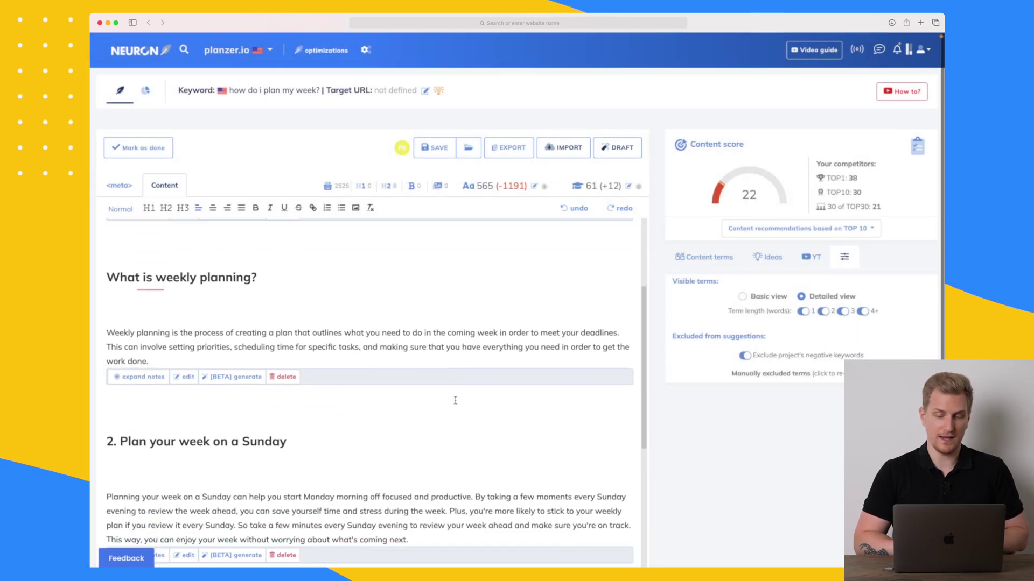
{"action": "scroll", "coordinate": [455, 401], "scroll_direction": "down", "scroll_amount": 7}
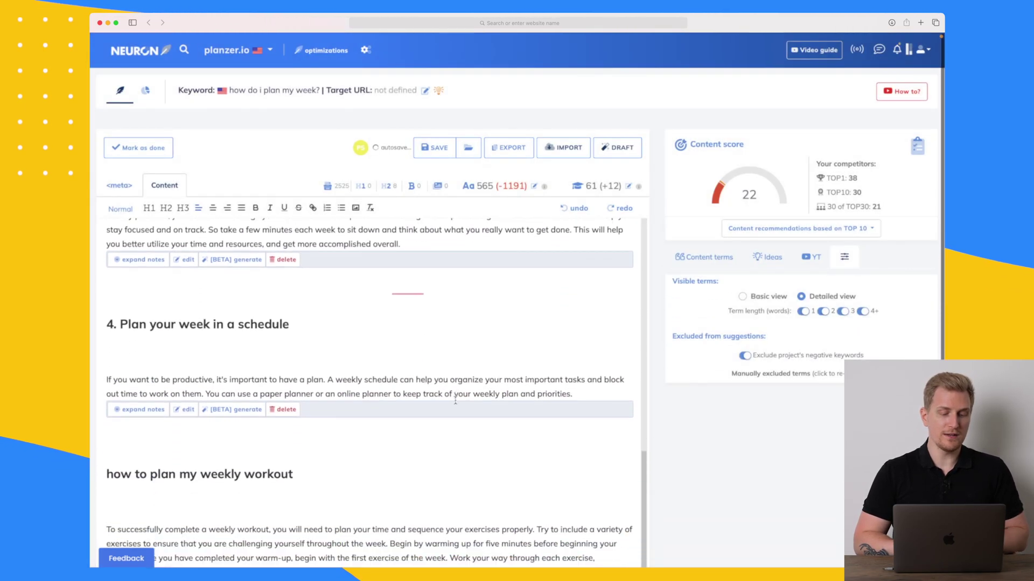
{"action": "scroll", "coordinate": [454, 401], "scroll_direction": "down", "scroll_amount": 1}
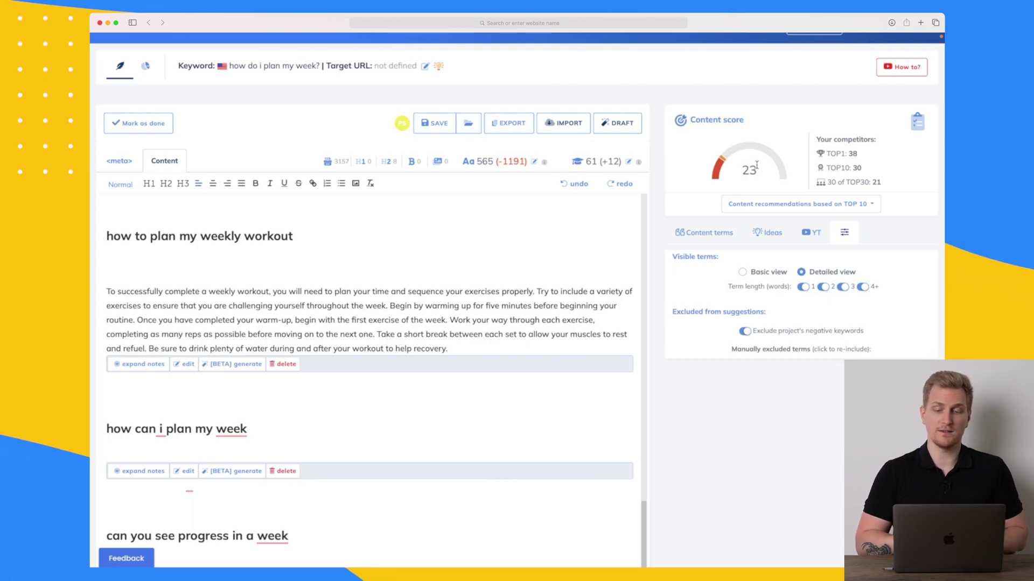
Step: Check the suggested header terms and the meta title and description fields, and save the article
{"action": "left_click", "coordinate": [718, 236]}
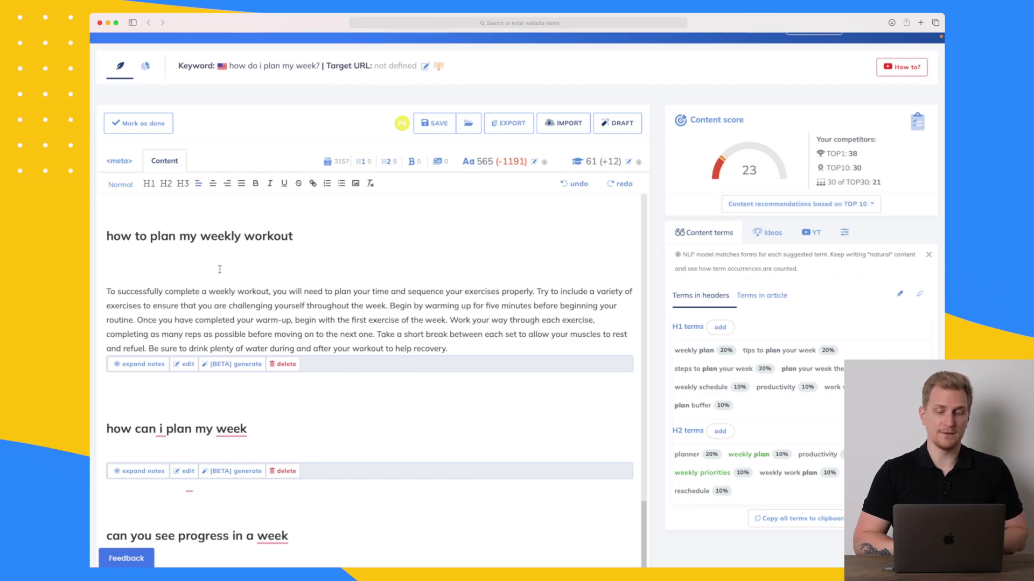
{"action": "left_click", "coordinate": [122, 168]}
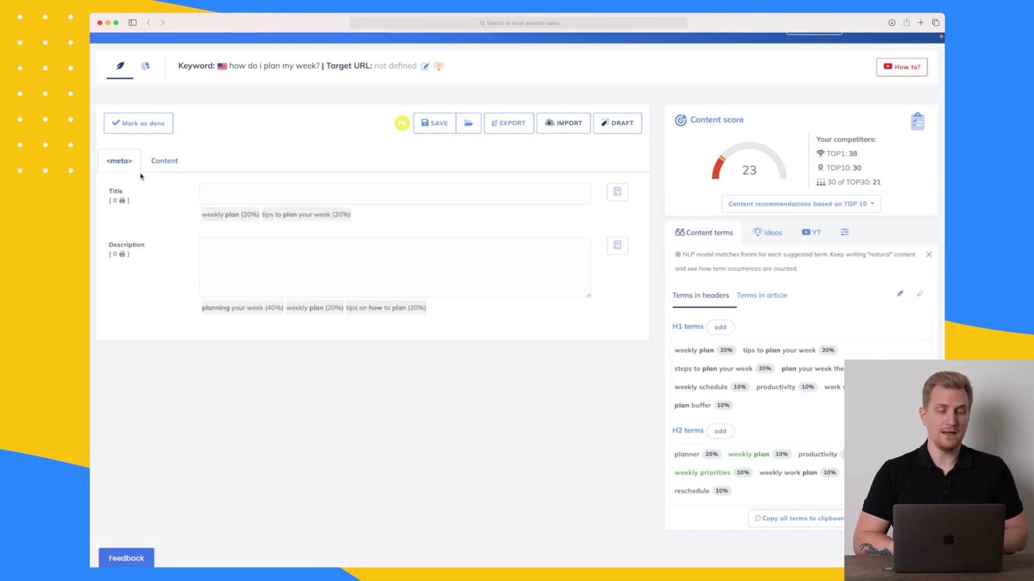
{"action": "left_click", "coordinate": [164, 160]}
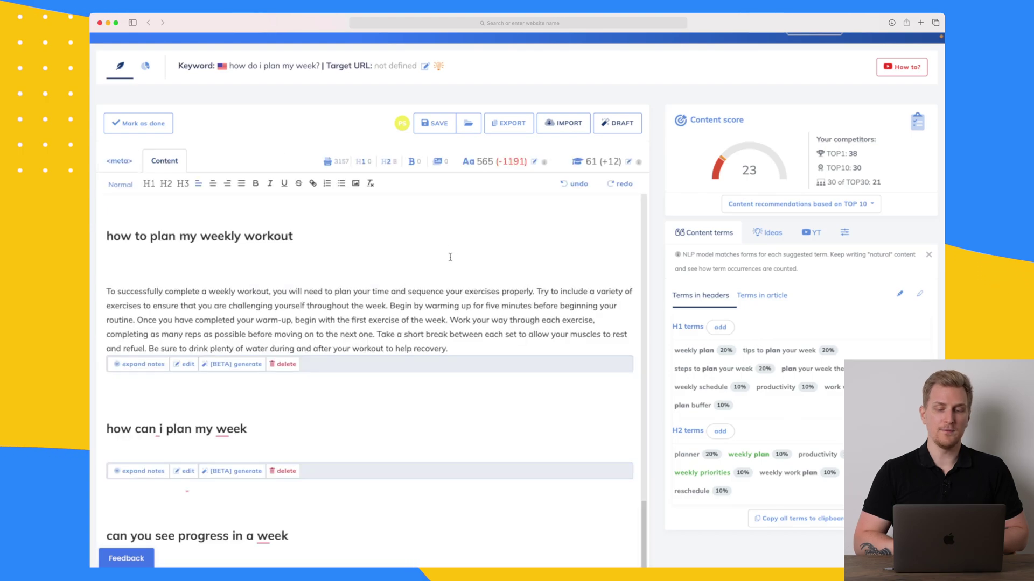
{"action": "left_click", "coordinate": [435, 123]}
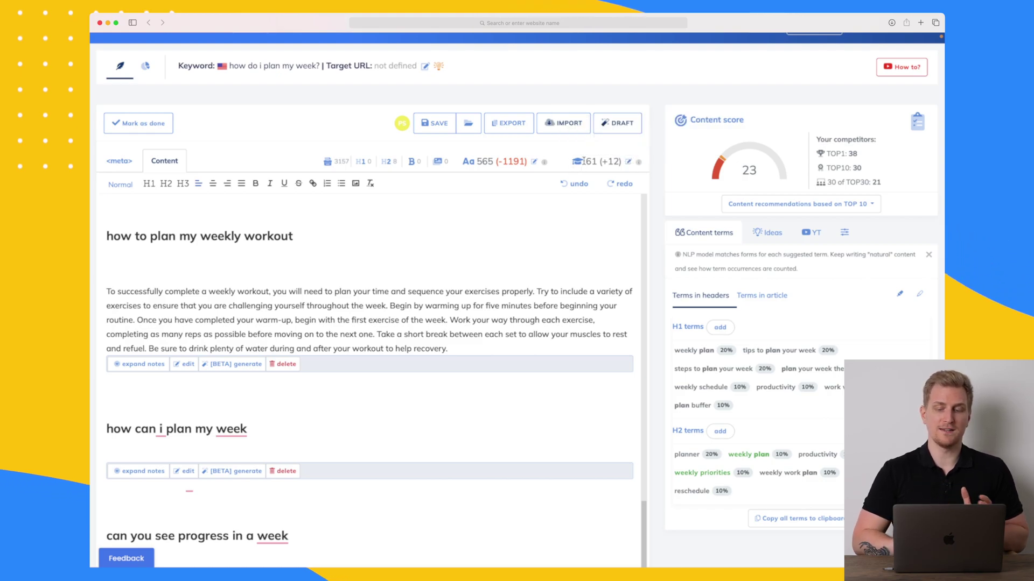
Step: Load the YouTube ideas for the keyword and browse the suggested weekly planning videos
{"action": "left_click", "coordinate": [775, 241]}
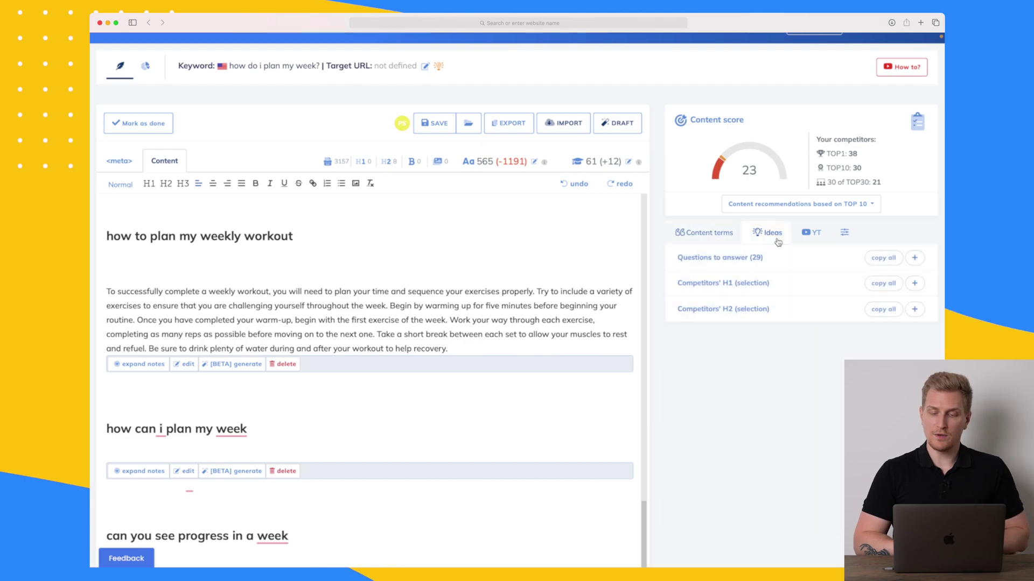
{"action": "left_click", "coordinate": [816, 240]}
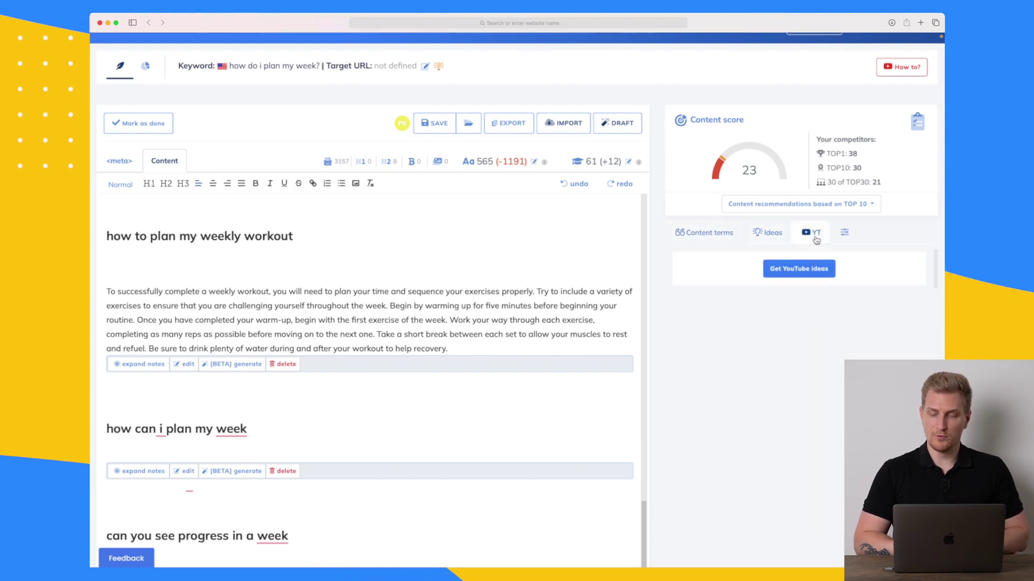
{"action": "left_click", "coordinate": [809, 271]}
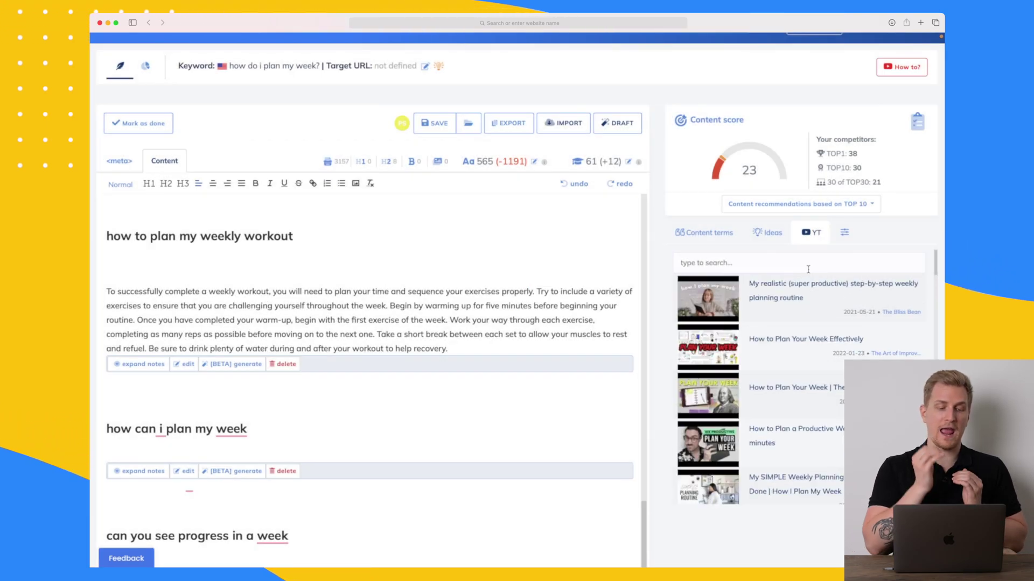
{"action": "scroll", "coordinate": [469, 428], "scroll_direction": "up", "scroll_amount": 15}
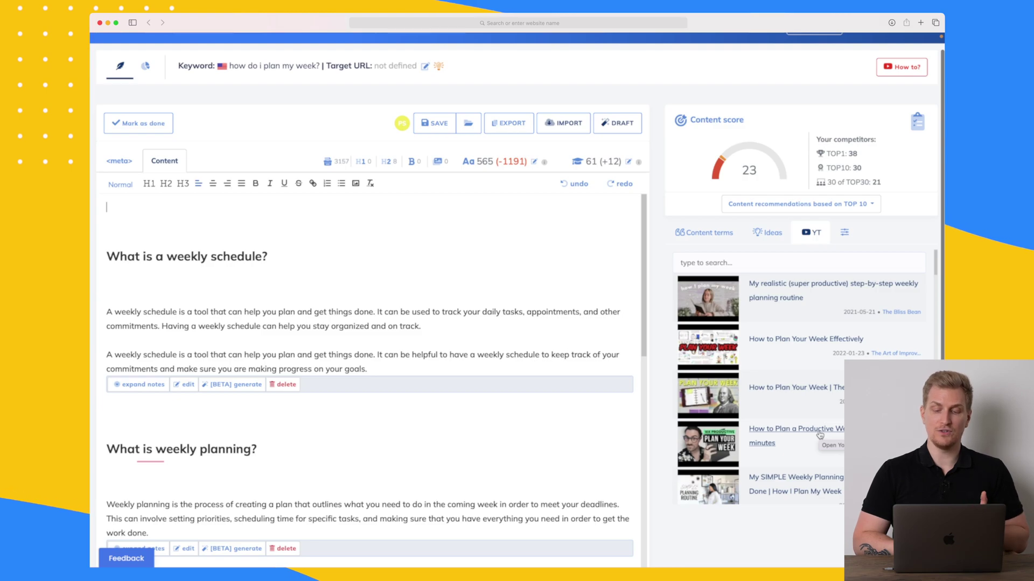
{"action": "scroll", "coordinate": [806, 450], "scroll_direction": "down", "scroll_amount": 3}
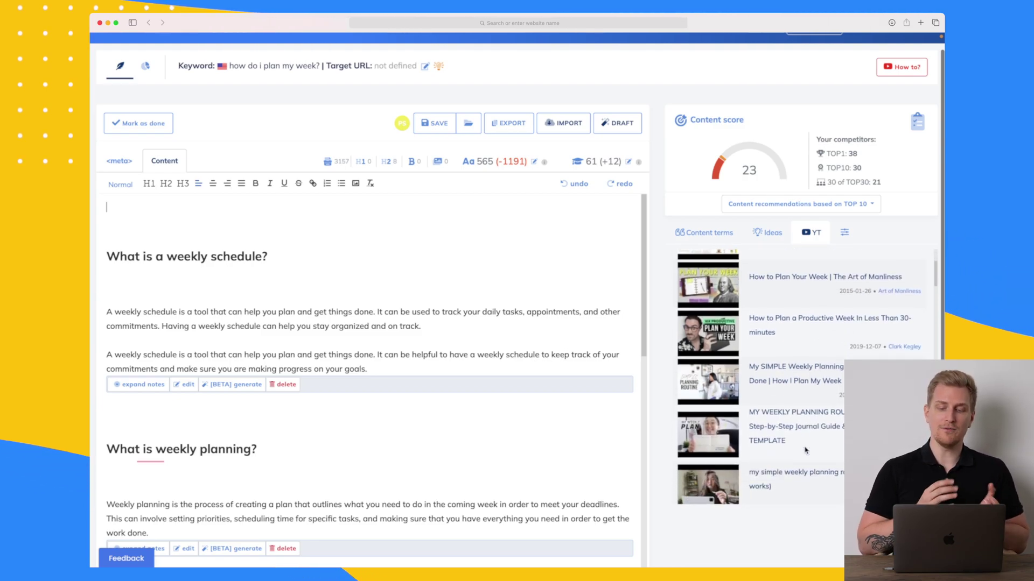
{"action": "scroll", "coordinate": [805, 450], "scroll_direction": "down", "scroll_amount": 1}
{"action": "scroll", "coordinate": [805, 450], "scroll_direction": "down", "scroll_amount": 3}
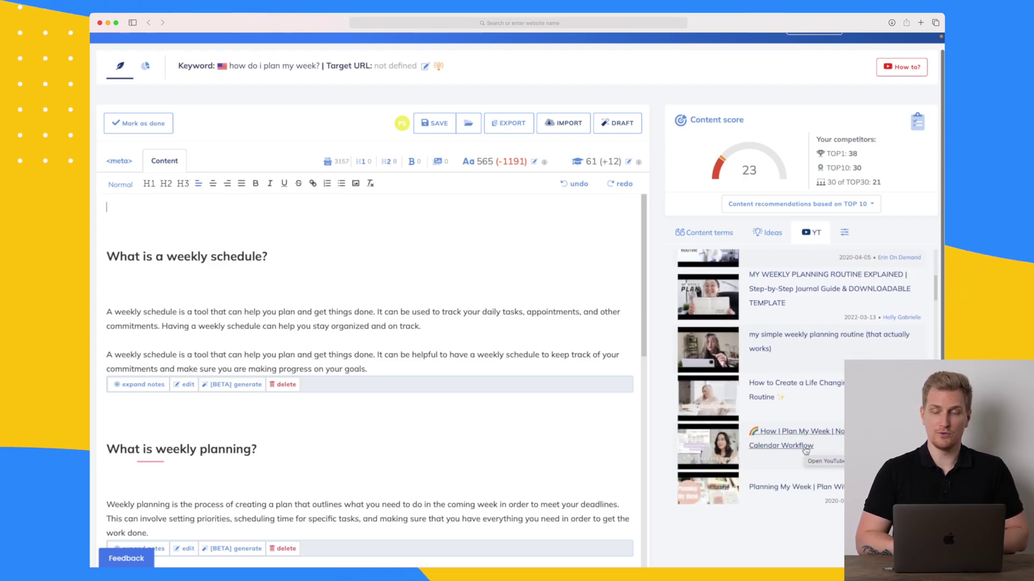
{"action": "scroll", "coordinate": [805, 450], "scroll_direction": "up", "scroll_amount": 5}
{"action": "scroll", "coordinate": [335, 155], "scroll_direction": "up", "scroll_amount": 1}
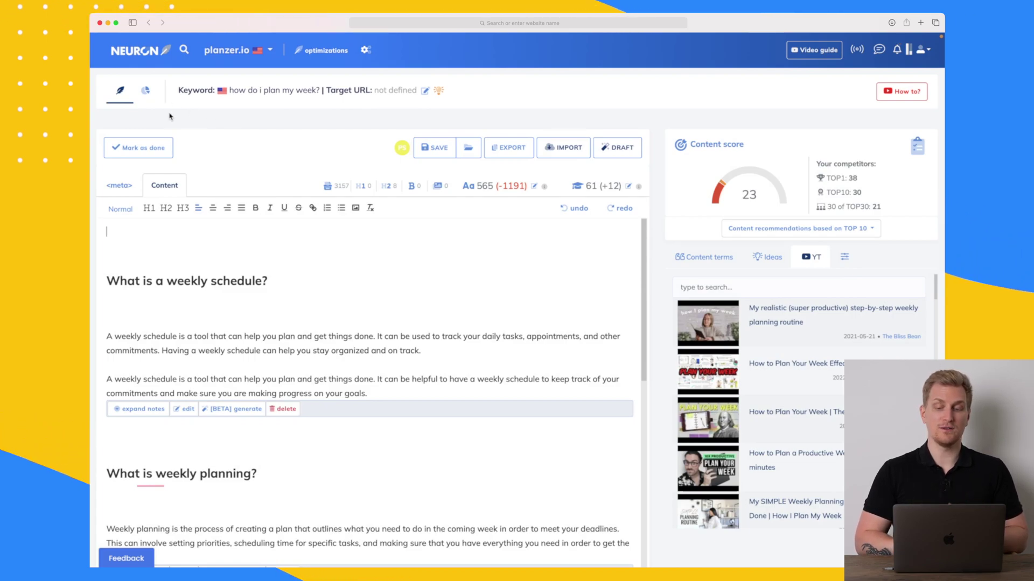
Step: Examine the keyword's competition analysis, comparing the ranking pages' content scores, content lengths, word counts and readability
{"action": "left_click", "coordinate": [144, 93]}
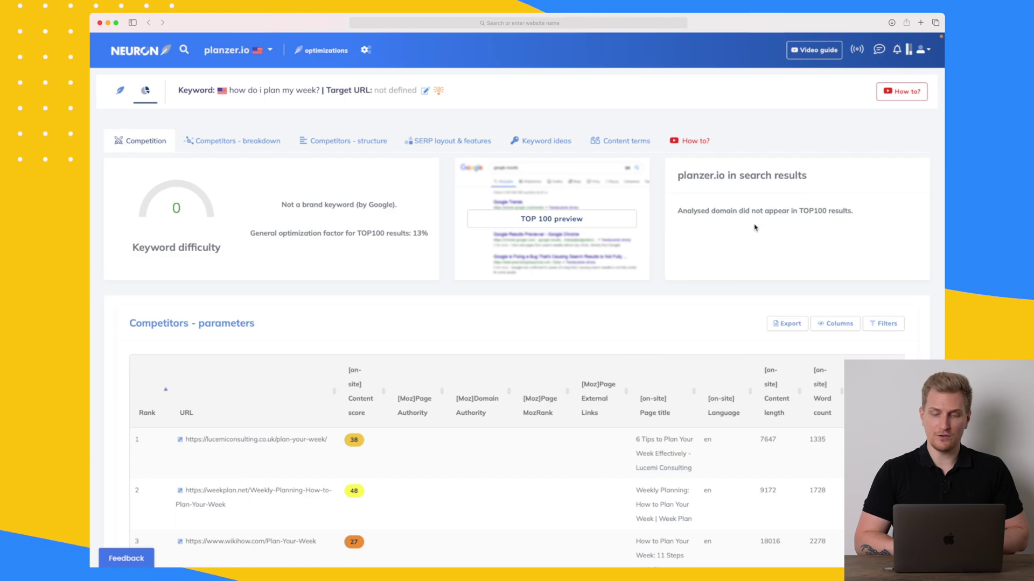
{"action": "scroll", "coordinate": [764, 195], "scroll_direction": "down", "scroll_amount": 5}
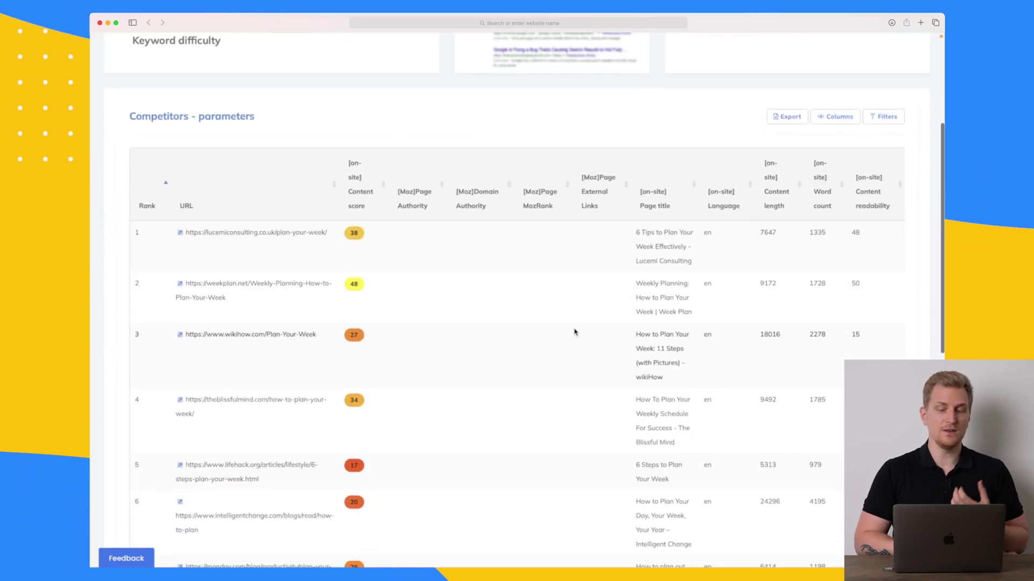
{"action": "scroll", "coordinate": [574, 330], "scroll_direction": "down", "scroll_amount": 3}
{"action": "scroll", "coordinate": [575, 330], "scroll_direction": "up", "scroll_amount": 3}
{"action": "scroll", "coordinate": [575, 331], "scroll_direction": "up", "scroll_amount": 1}
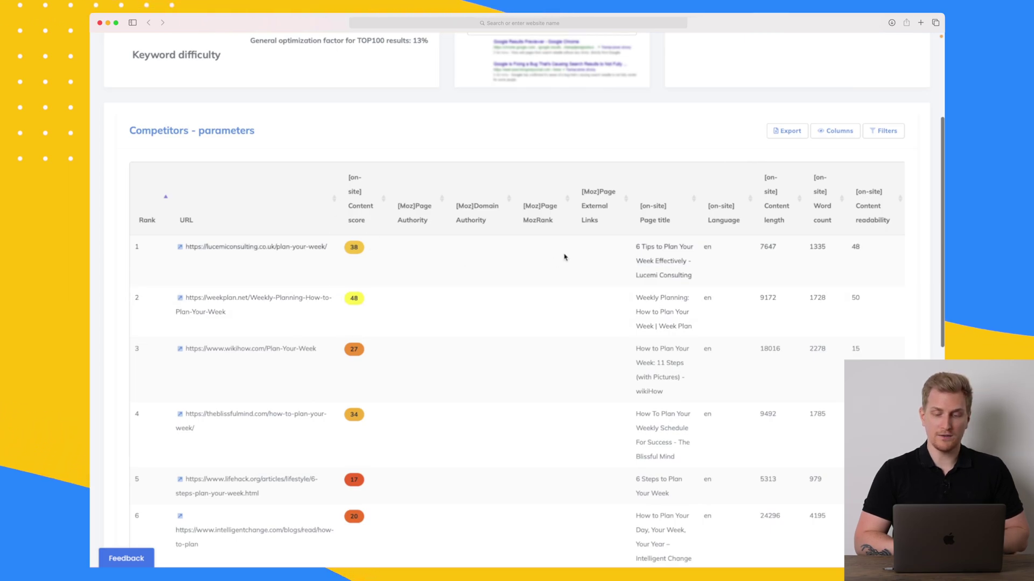
{"action": "scroll", "coordinate": [689, 248], "scroll_direction": "up", "scroll_amount": 1}
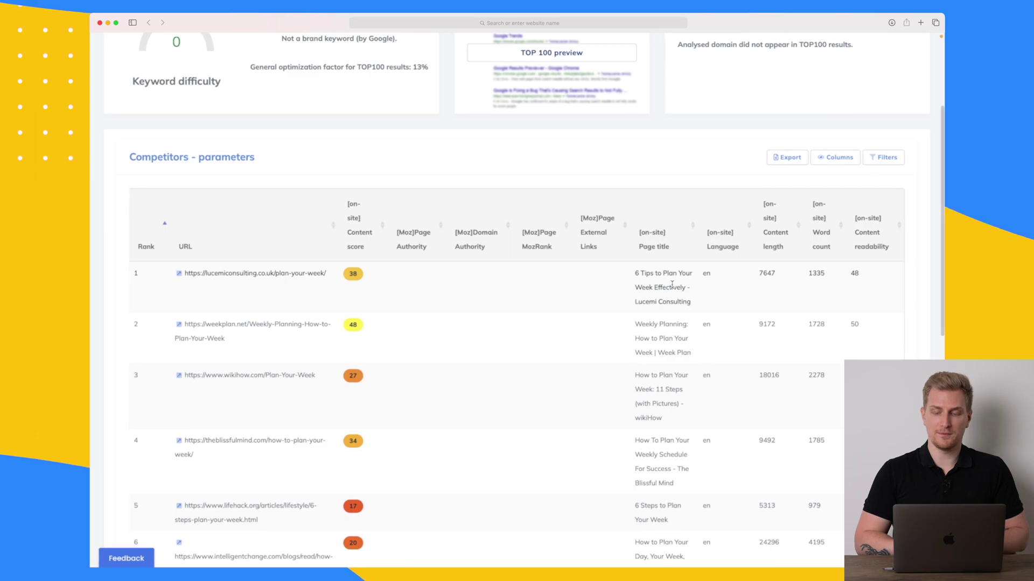
{"action": "scroll", "coordinate": [673, 284], "scroll_direction": "down", "scroll_amount": 10}
{"action": "scroll", "coordinate": [674, 286], "scroll_direction": "up", "scroll_amount": 12}
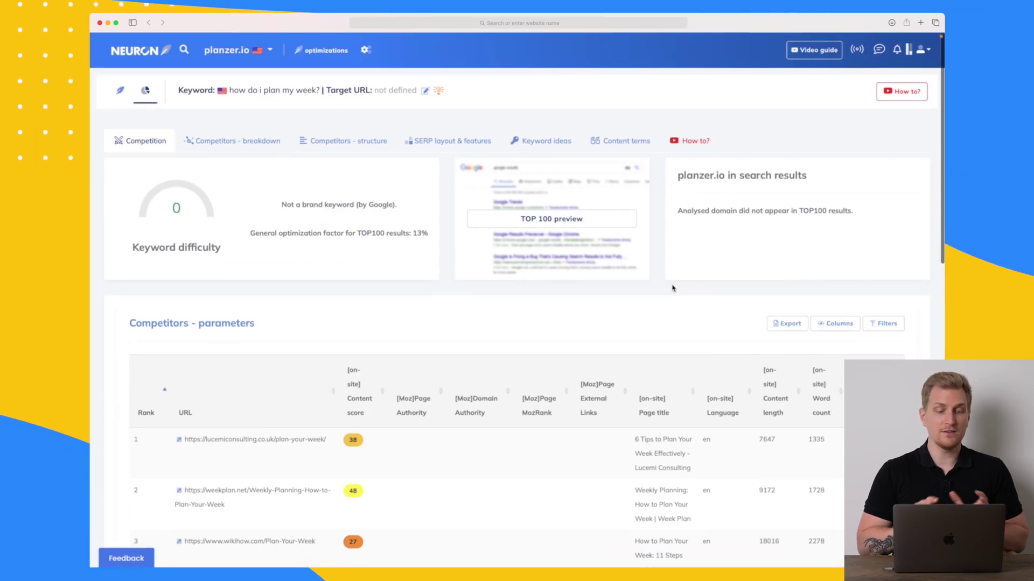
Step: Compare competitors in the breakdown chart by [Moz] Page Authority, [Moz] Page MozRank, Article content length (characters) and Content language
{"action": "left_click", "coordinate": [242, 141]}
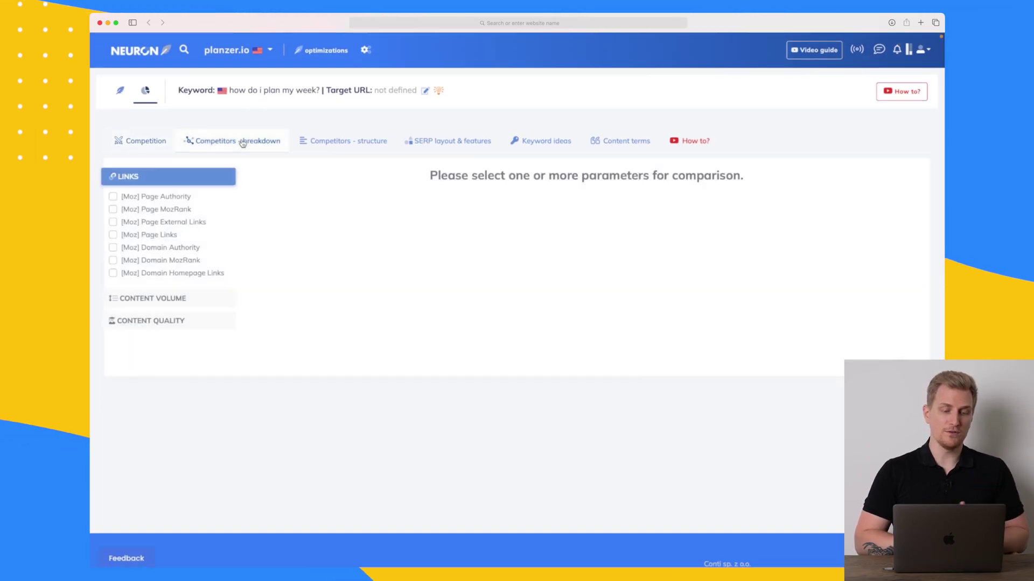
{"action": "left_click", "coordinate": [160, 200]}
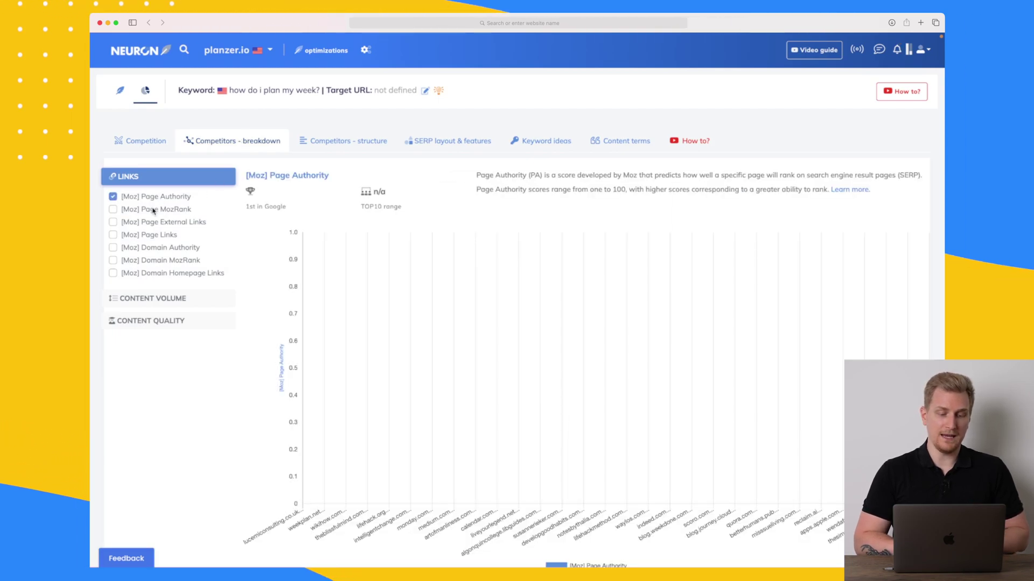
{"action": "left_click", "coordinate": [154, 211]}
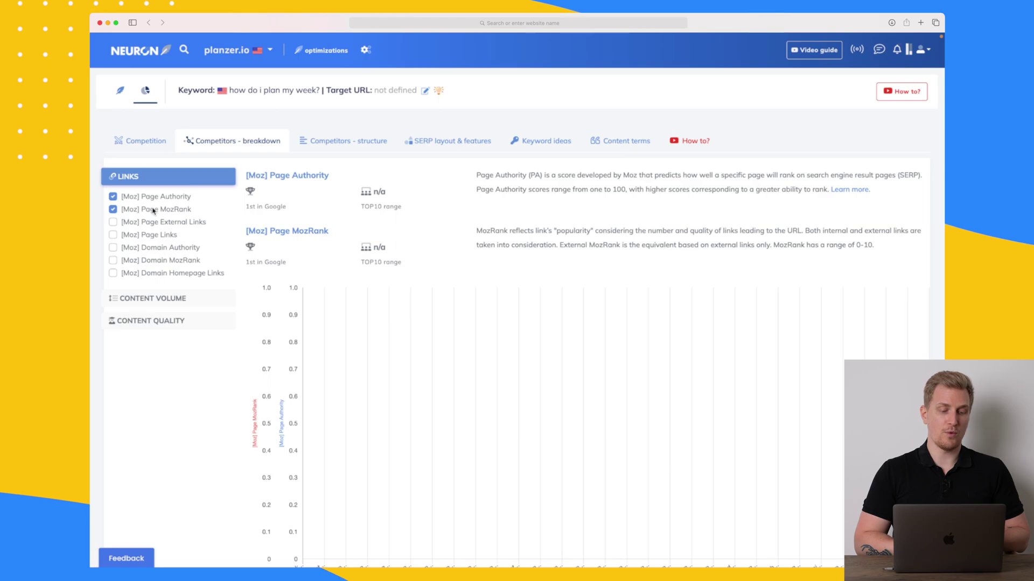
{"action": "left_click", "coordinate": [150, 299]}
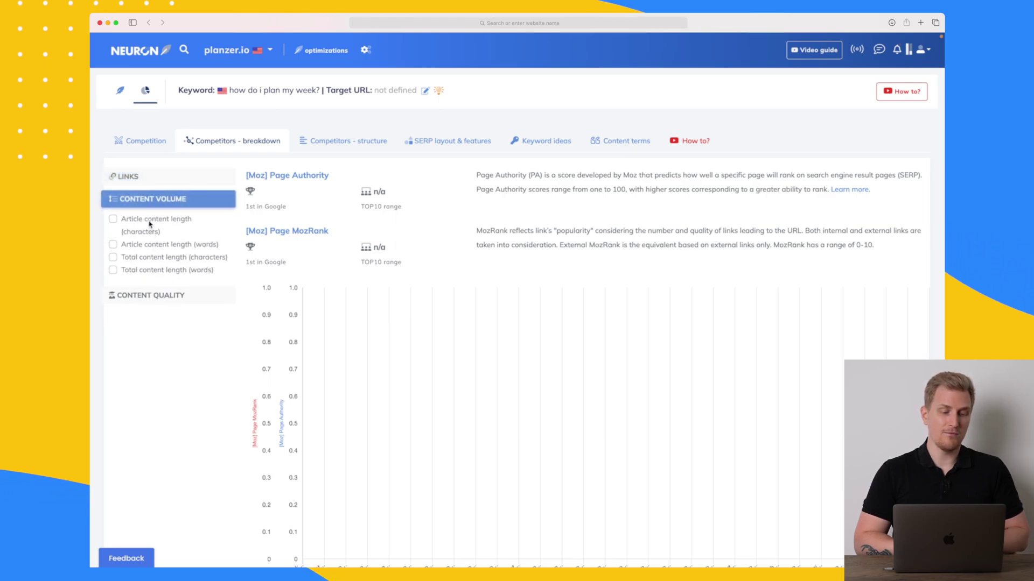
{"action": "left_click", "coordinate": [149, 225]}
{"action": "left_click", "coordinate": [163, 294]}
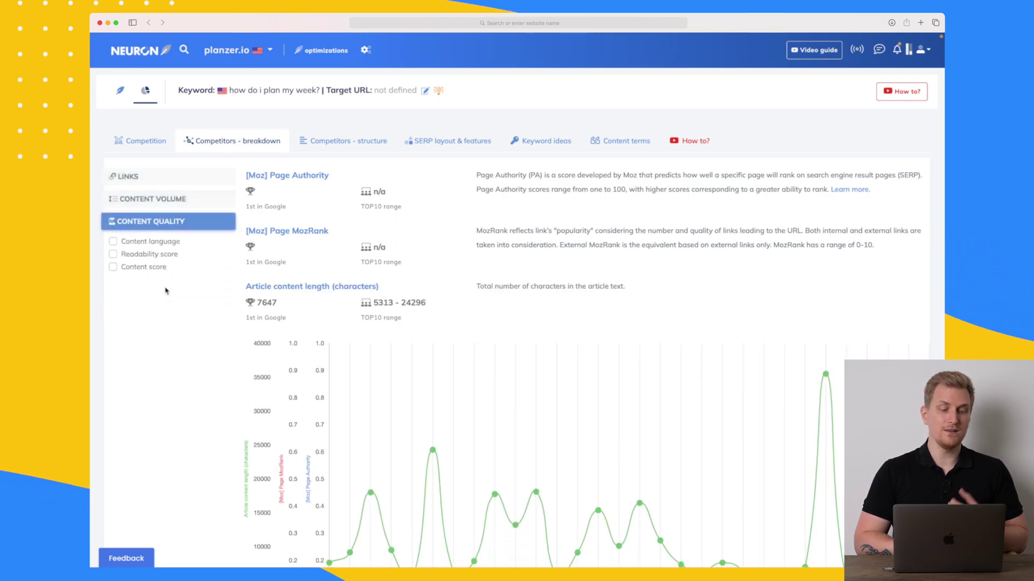
{"action": "left_click", "coordinate": [163, 246]}
{"action": "scroll", "coordinate": [257, 321], "scroll_direction": "down", "scroll_amount": 3}
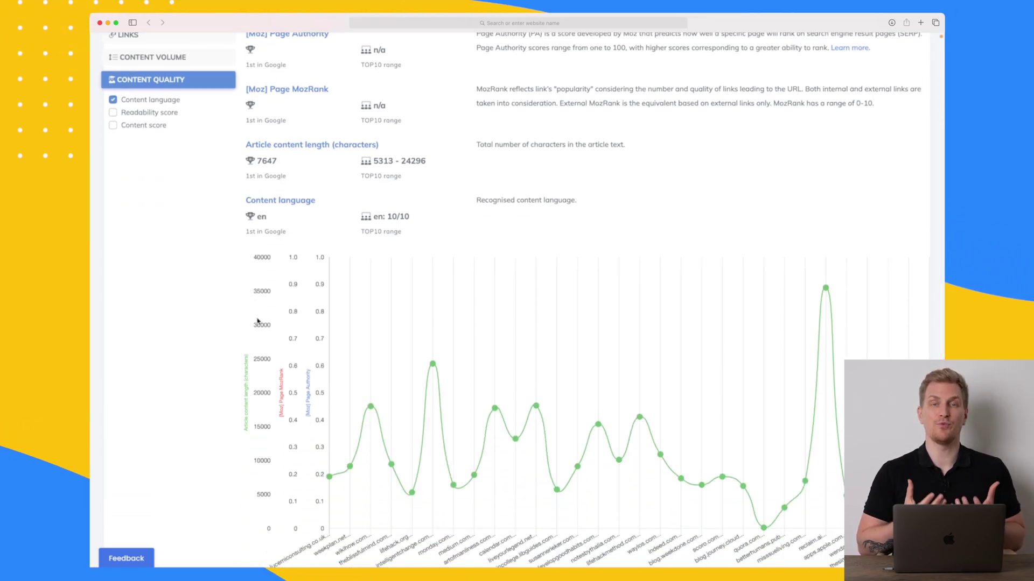
{"action": "scroll", "coordinate": [247, 391], "scroll_direction": "up", "scroll_amount": 3}
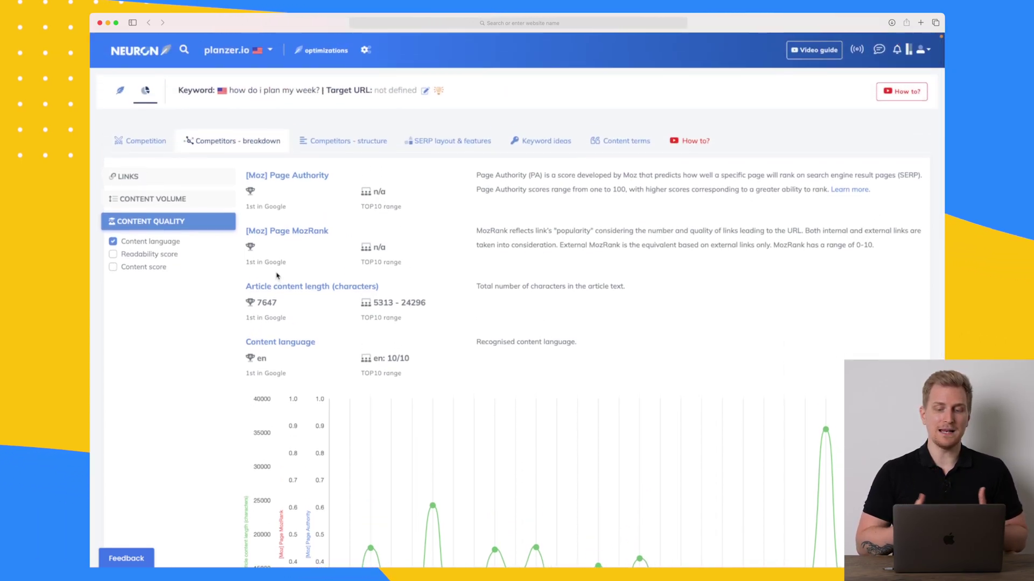
Step: Examine the competitors' page structure for the keyword, comparing their titles, H1 headers and H2 headers
{"action": "left_click", "coordinate": [356, 141]}
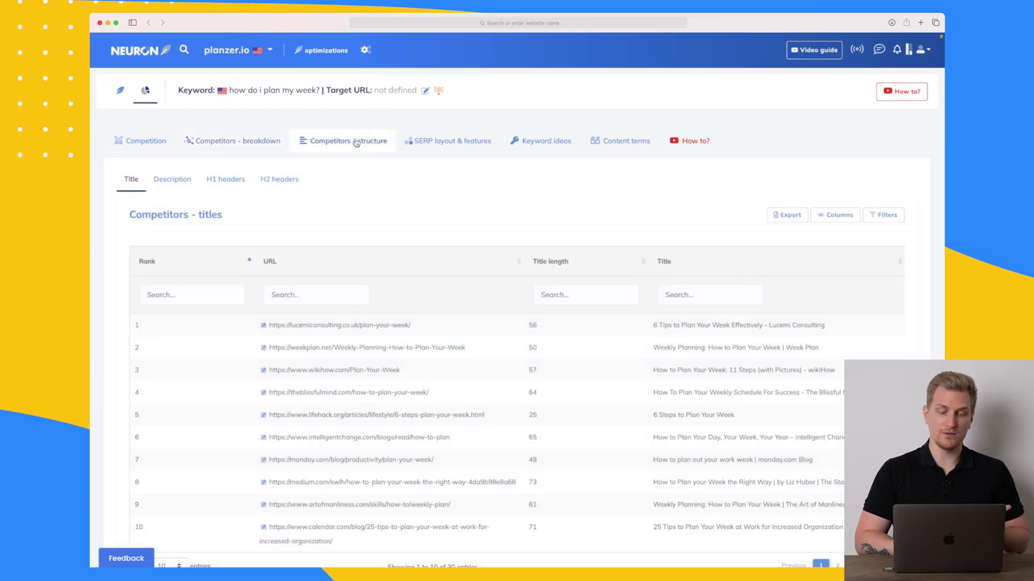
{"action": "scroll", "coordinate": [406, 240], "scroll_direction": "down", "scroll_amount": 1}
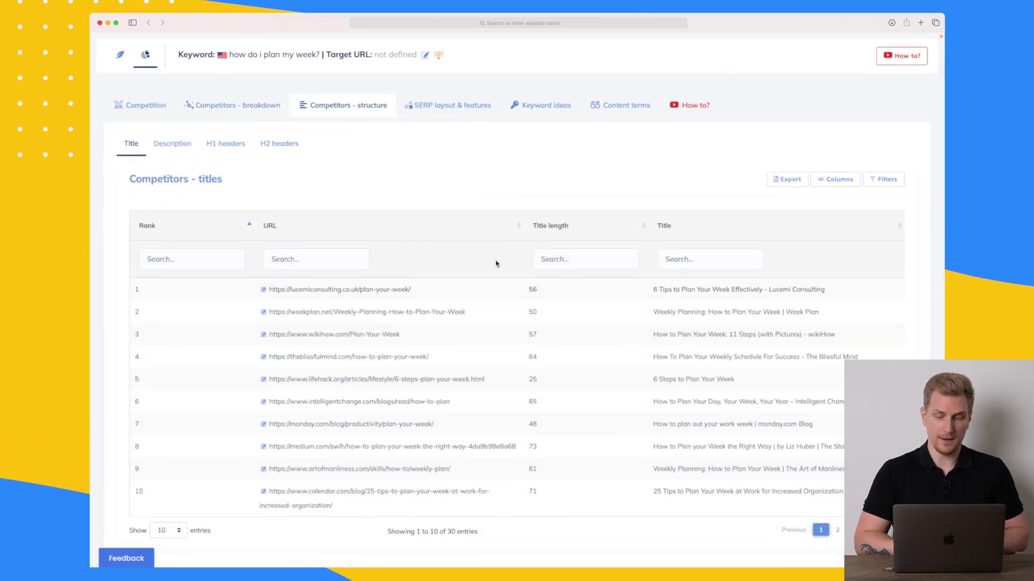
{"action": "scroll", "coordinate": [208, 194], "scroll_direction": "up", "scroll_amount": 1}
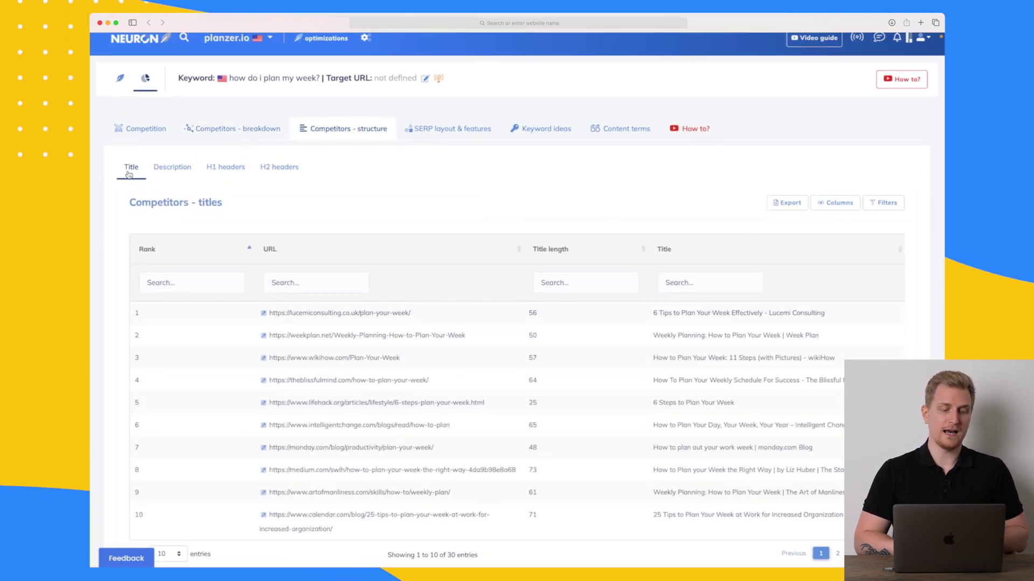
{"action": "left_click", "coordinate": [225, 170]}
{"action": "left_click", "coordinate": [278, 173]}
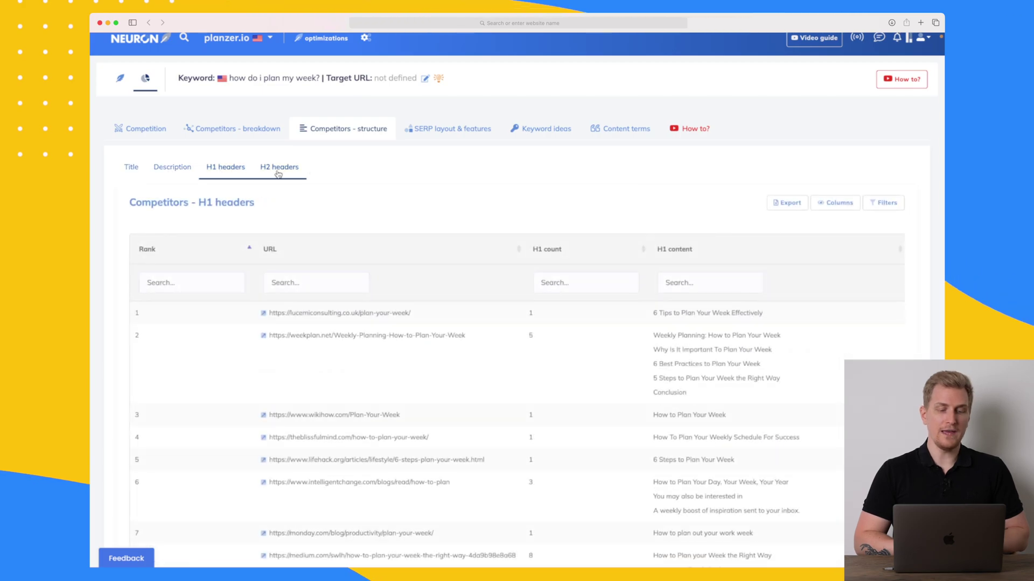
Step: Review the SERP features matched for the keyword and the on-site features used by the ranking pages
{"action": "left_click", "coordinate": [475, 132]}
{"action": "scroll", "coordinate": [464, 190], "scroll_direction": "down", "scroll_amount": 3}
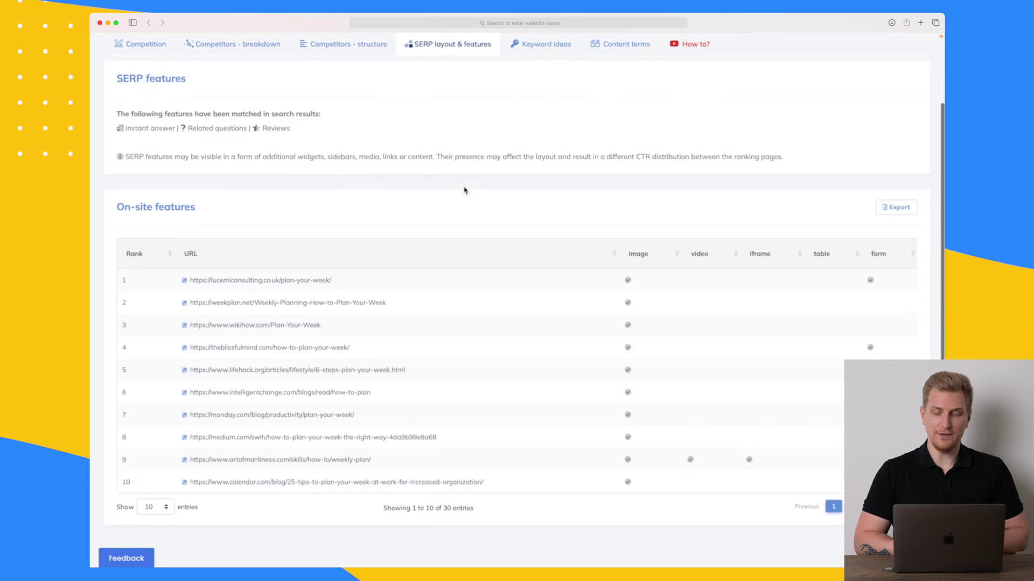
{"action": "scroll", "coordinate": [464, 189], "scroll_direction": "up", "scroll_amount": 1}
{"action": "scroll", "coordinate": [464, 190], "scroll_direction": "up", "scroll_amount": 2}
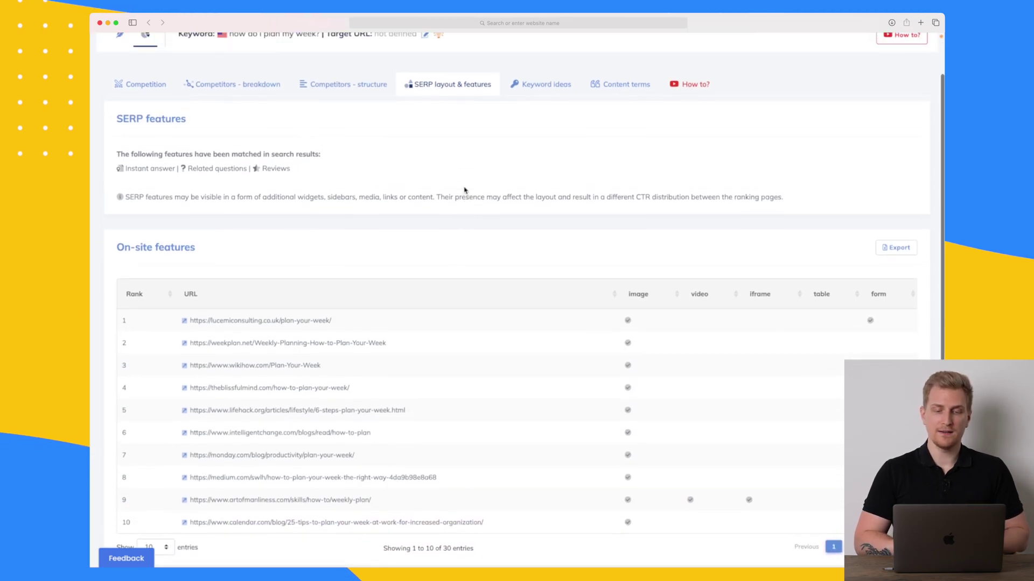
Step: Browse the keyword ideas with their similarity scores, and check the related Google searches for the keyword
{"action": "left_click", "coordinate": [547, 90]}
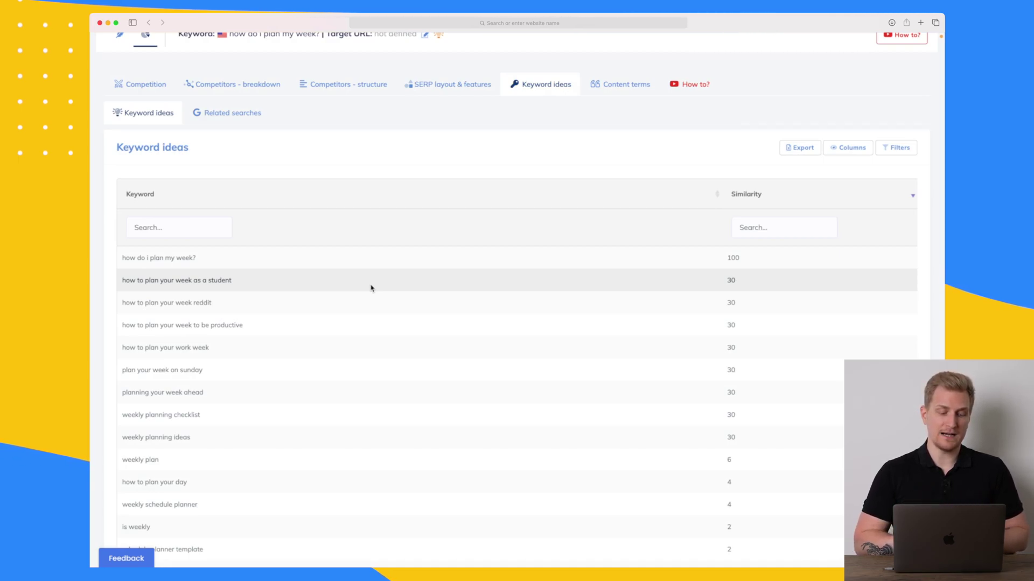
{"action": "scroll", "coordinate": [370, 288], "scroll_direction": "down", "scroll_amount": 10}
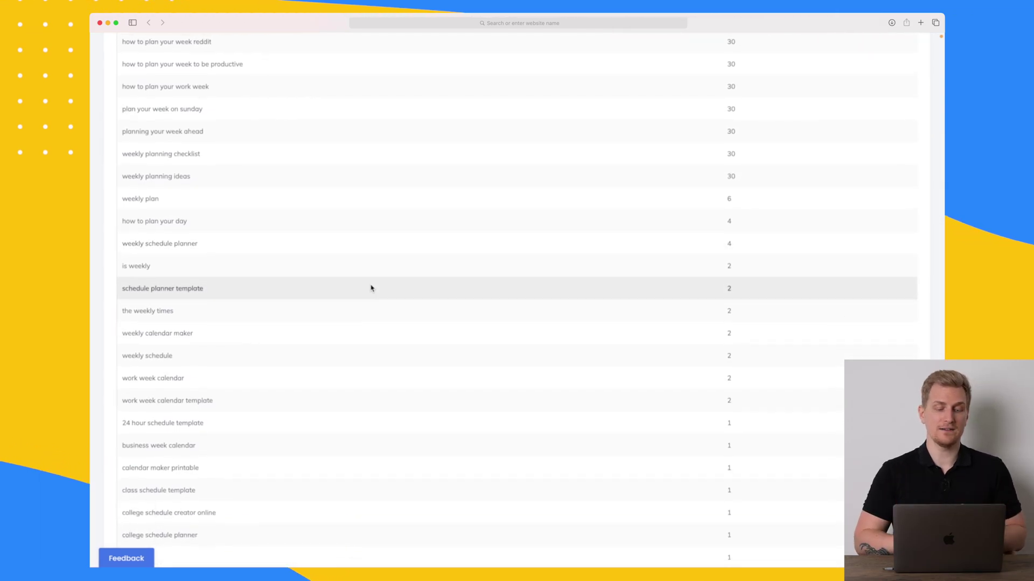
{"action": "scroll", "coordinate": [370, 288], "scroll_direction": "up", "scroll_amount": 10}
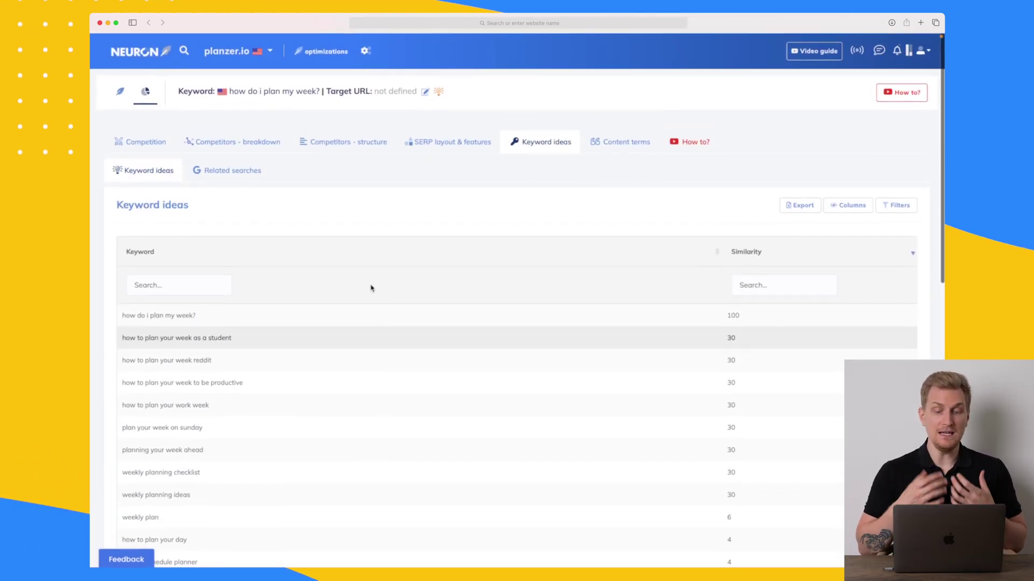
{"action": "scroll", "coordinate": [370, 288], "scroll_direction": "down", "scroll_amount": 6}
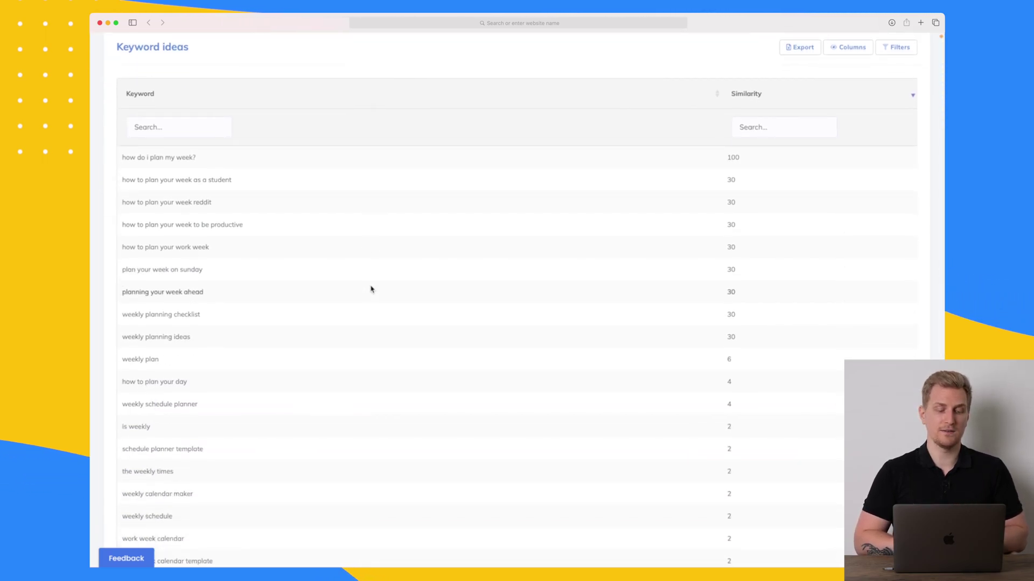
{"action": "scroll", "coordinate": [370, 289], "scroll_direction": "up", "scroll_amount": 6}
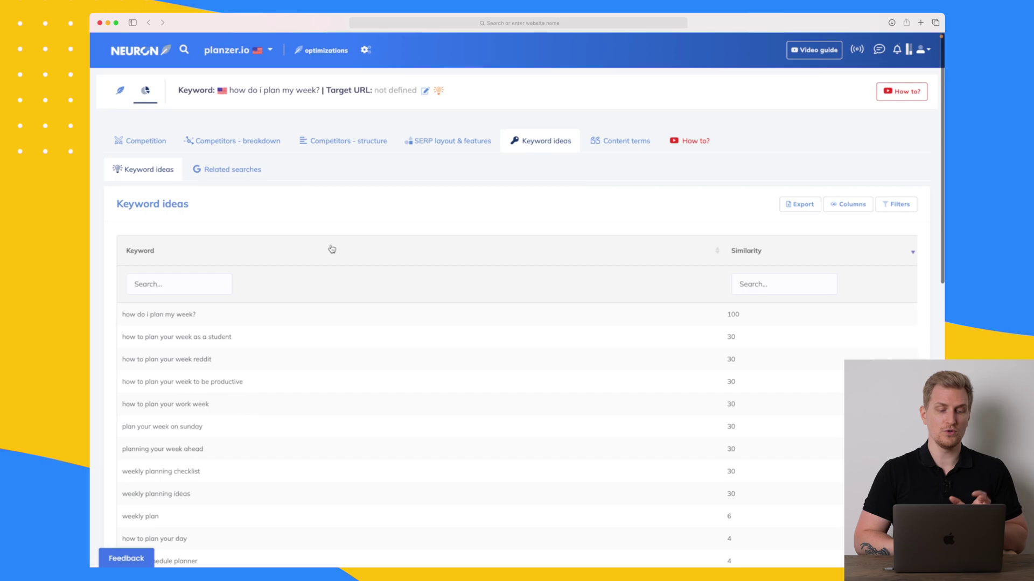
{"action": "left_click", "coordinate": [246, 176]}
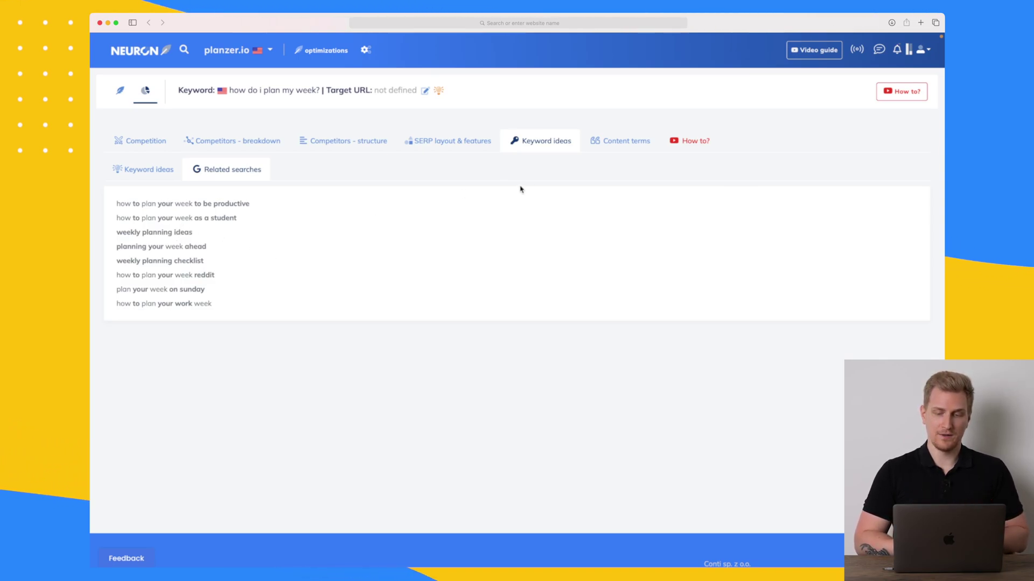
Step: Compare the content terms extracted from competitors' pages with the content editor's suggested H1 and H2 terms, and return to the competitor analysis
{"action": "left_click", "coordinate": [626, 143]}
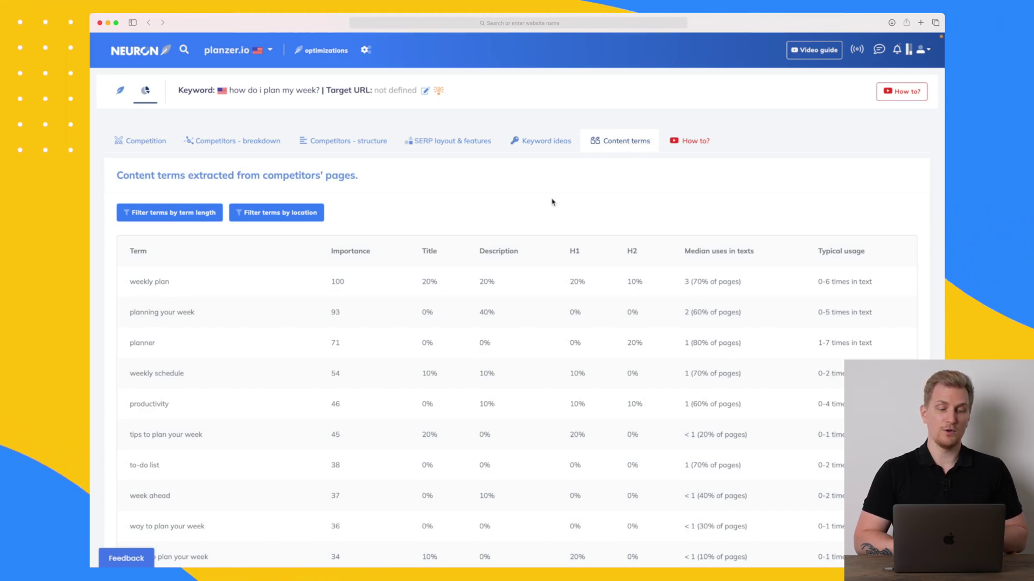
{"action": "scroll", "coordinate": [552, 202], "scroll_direction": "down", "scroll_amount": 2}
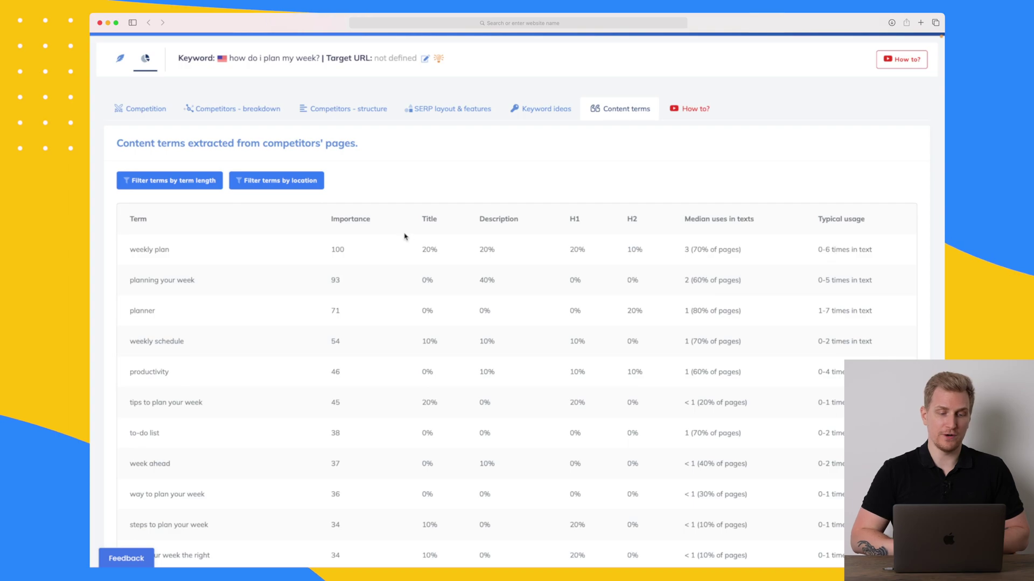
{"action": "left_click", "coordinate": [121, 59]}
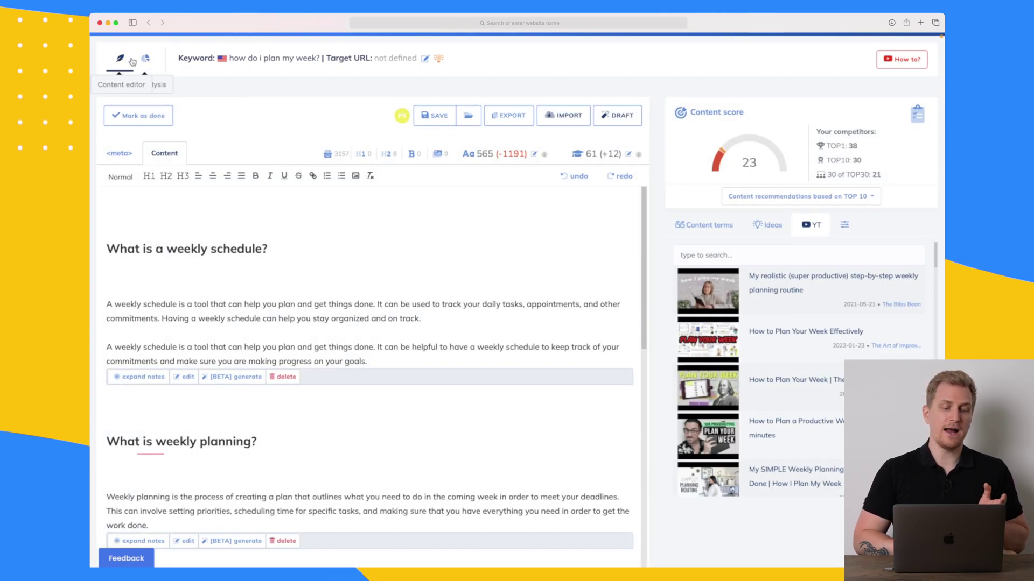
{"action": "left_click", "coordinate": [143, 59]}
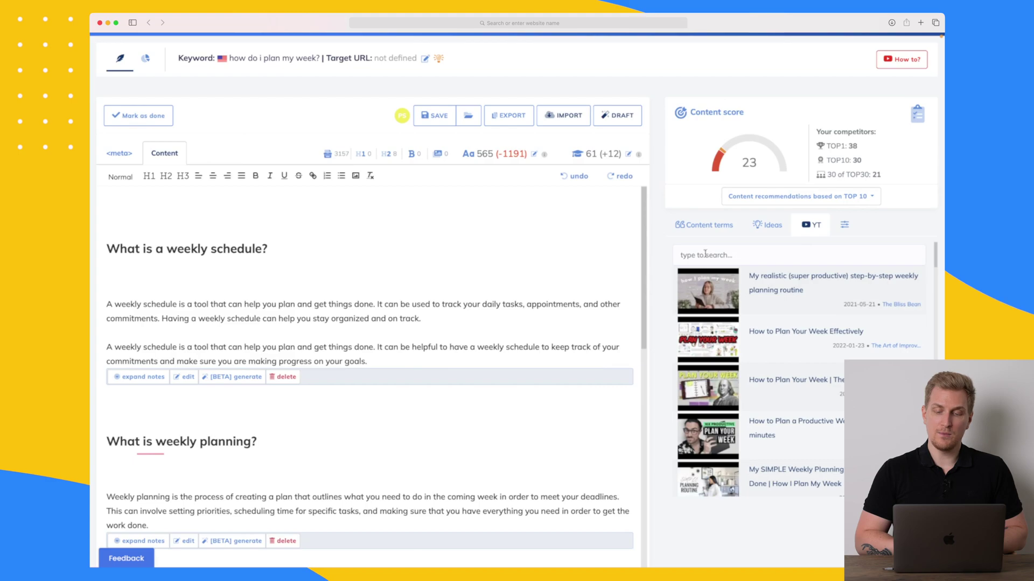
{"action": "left_click", "coordinate": [704, 225]}
{"action": "scroll", "coordinate": [799, 415], "scroll_direction": "down", "scroll_amount": 1}
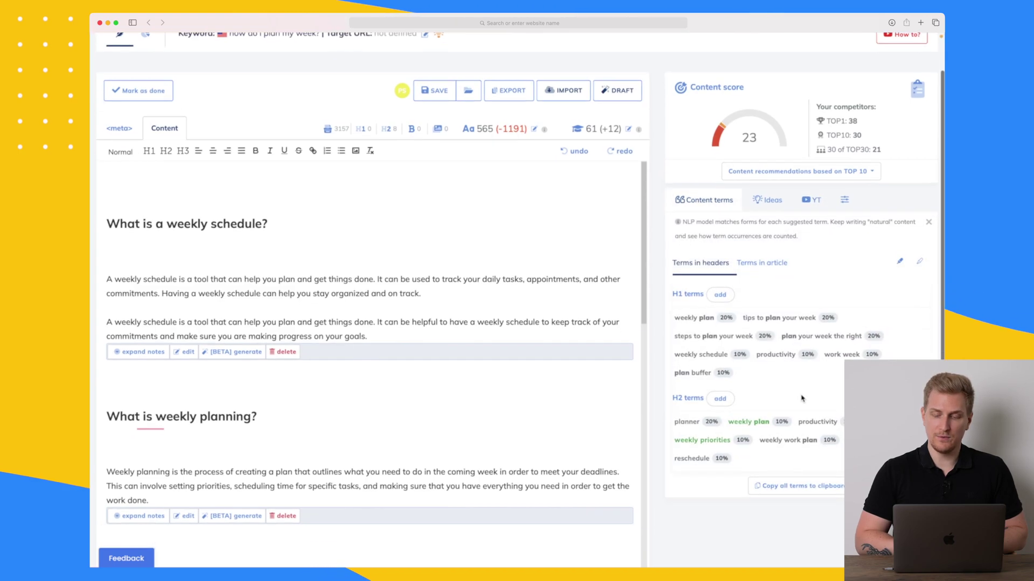
{"action": "scroll", "coordinate": [785, 213], "scroll_direction": "up", "scroll_amount": 2}
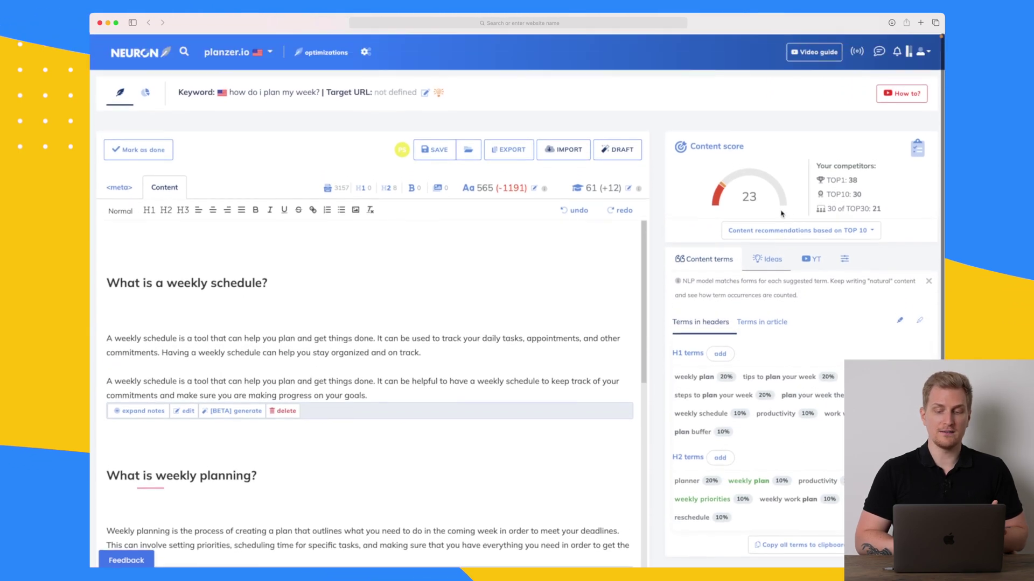
{"action": "left_click", "coordinate": [145, 92]}
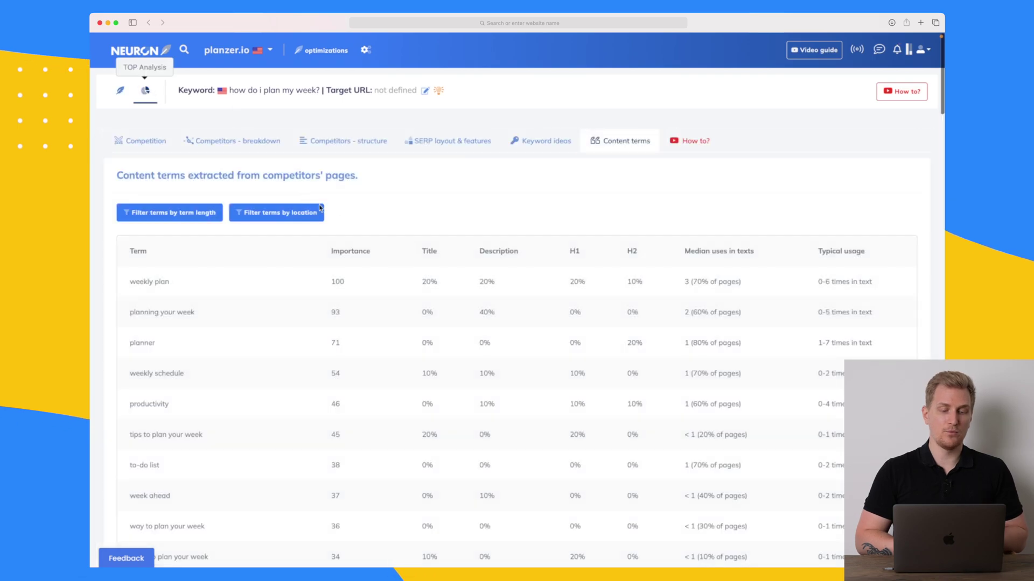